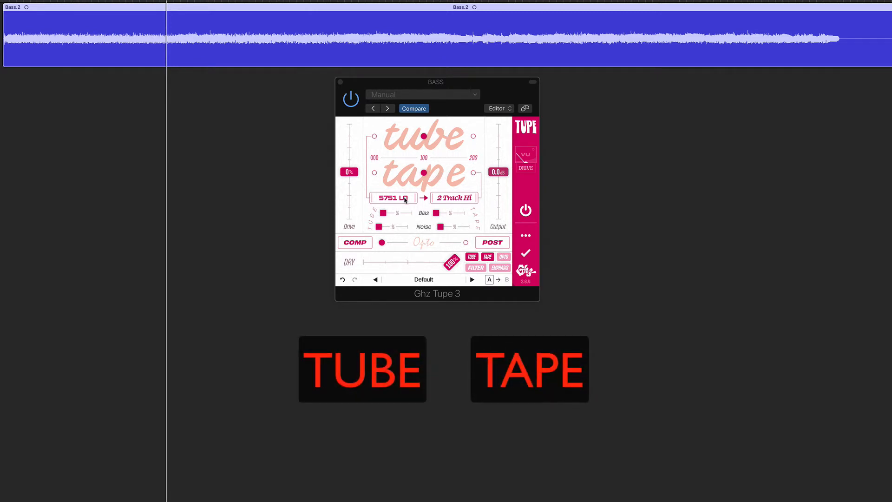
Examine the available tube models, tape models and the tube-to-tape processing order in the plug-in.
left_click(405, 199)
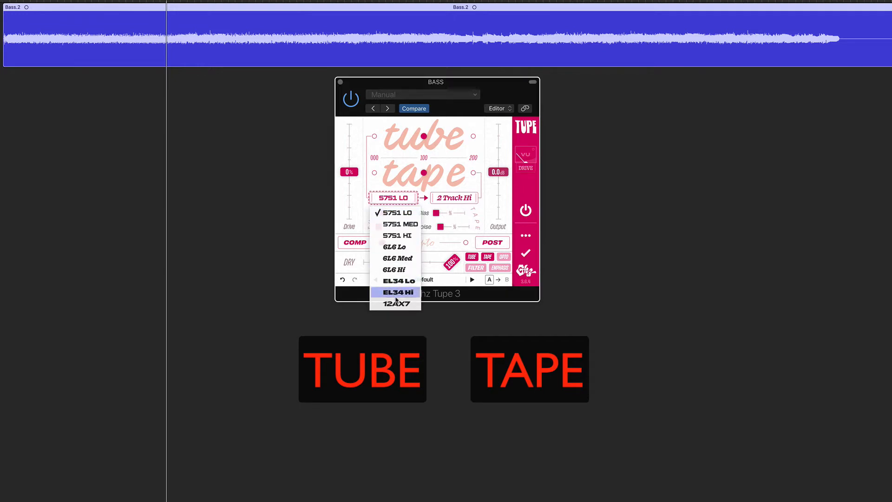
left_click(455, 199)
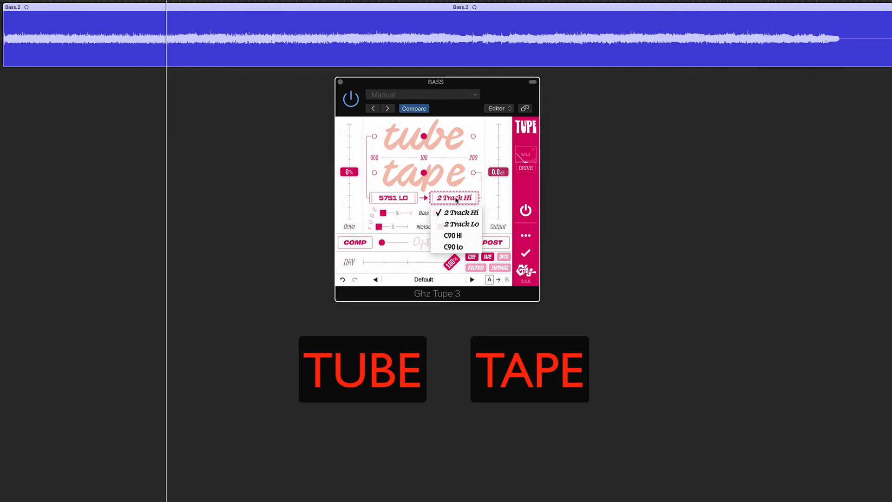
left_click(456, 199)
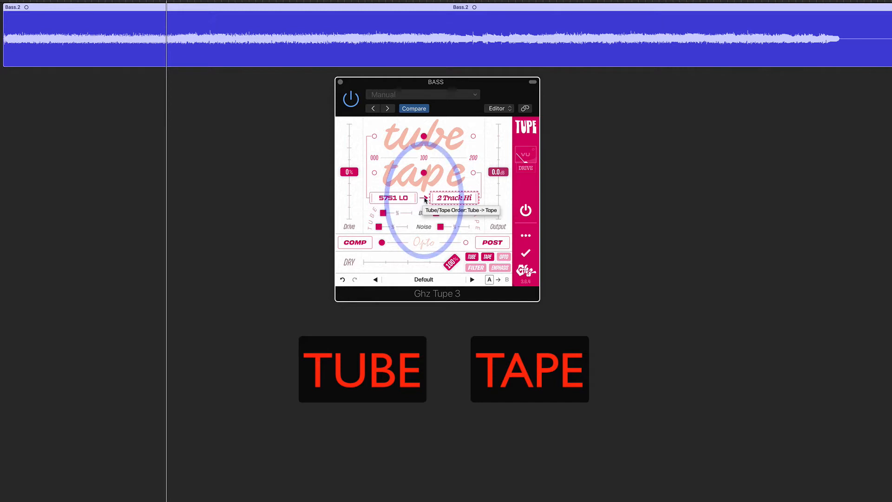
left_click(425, 199)
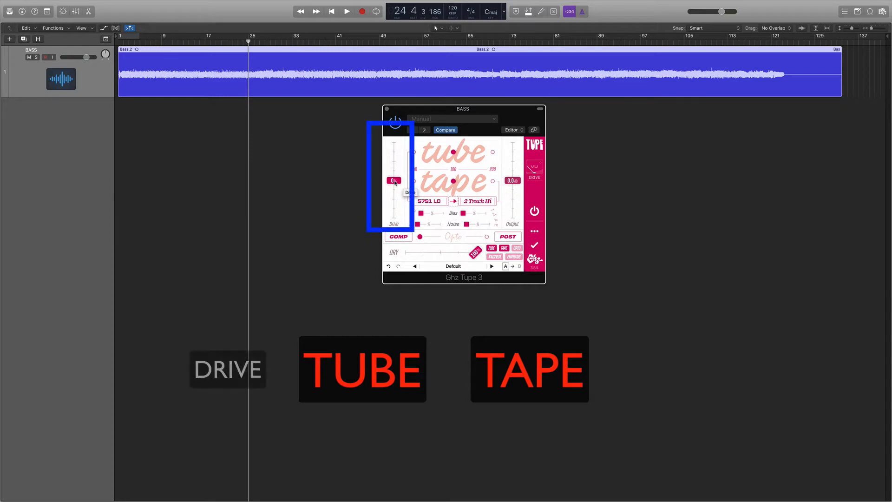
Play a short passage of the bass track with Drive at 0% to check the signal level.
mouse_move(395, 183)
left_mouse_down()
mouse_move(394, 142)
mouse_move(403, 180)
left_mouse_up()
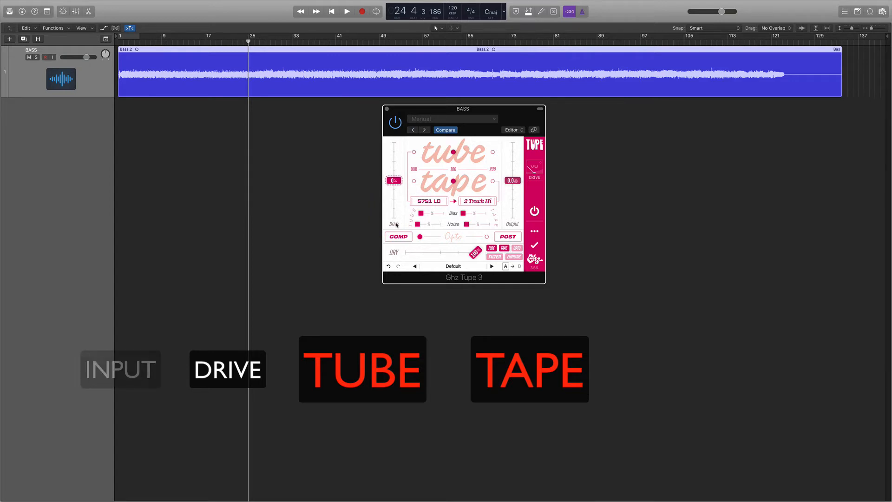
key("space")
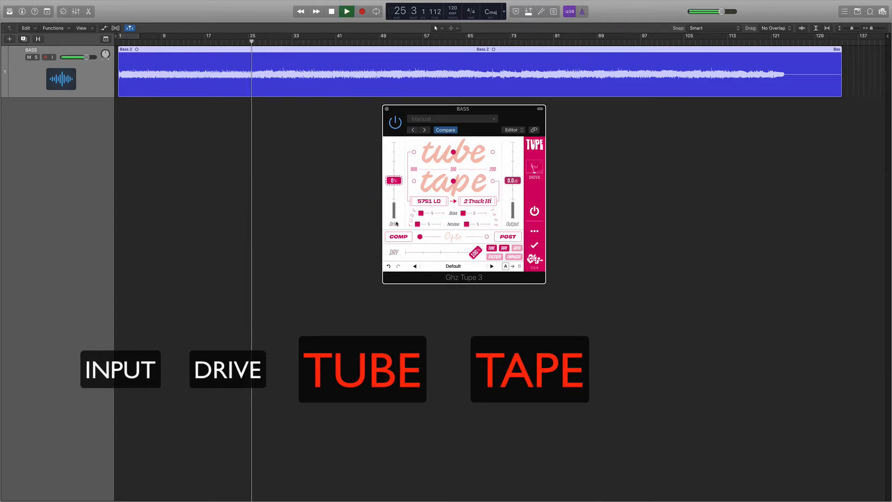
key("space")
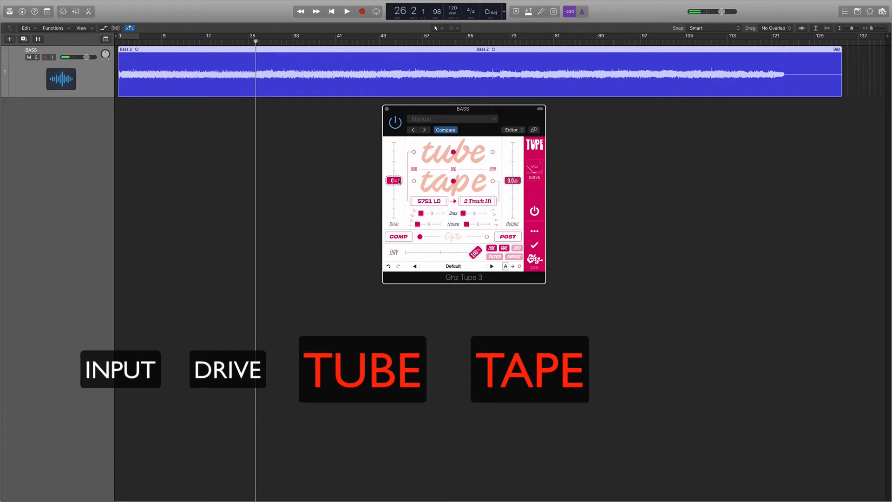
Raise Drive to 96% while listening to the bass track, and return it to 0% after stopping playback.
left_click_drag(397, 182, 396, 171)
key("space")
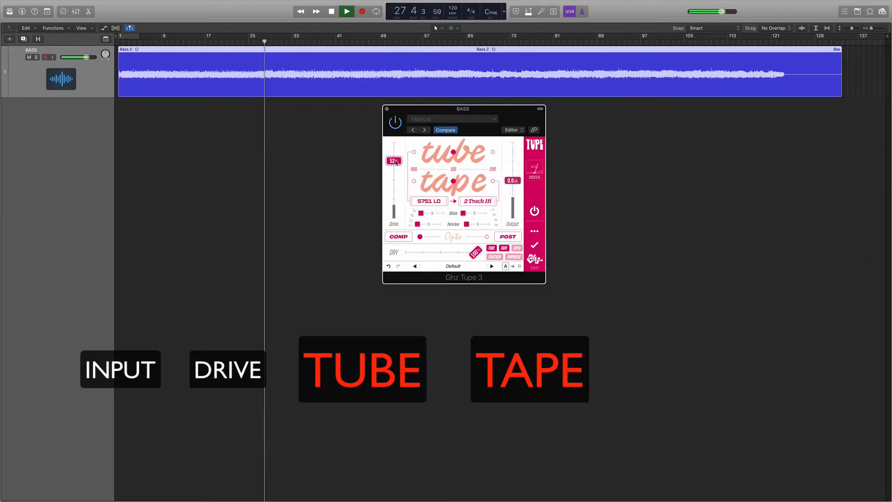
left_click_drag(395, 171, 396, 145)
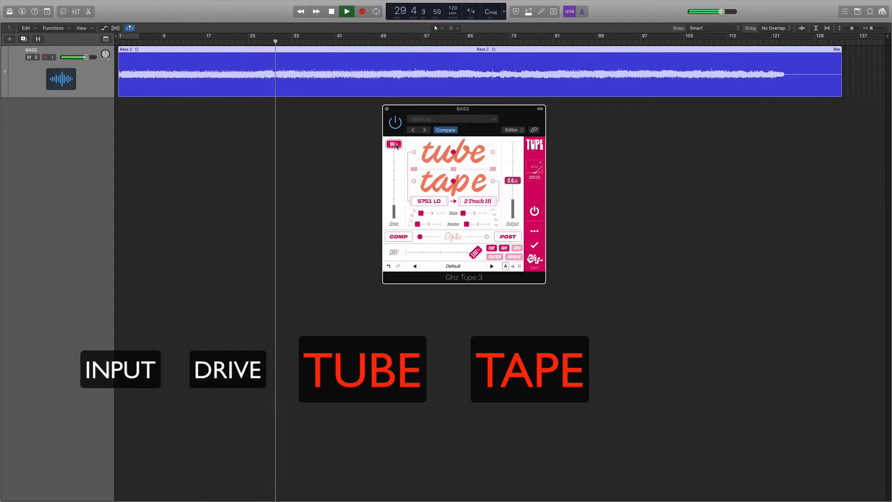
key("space")
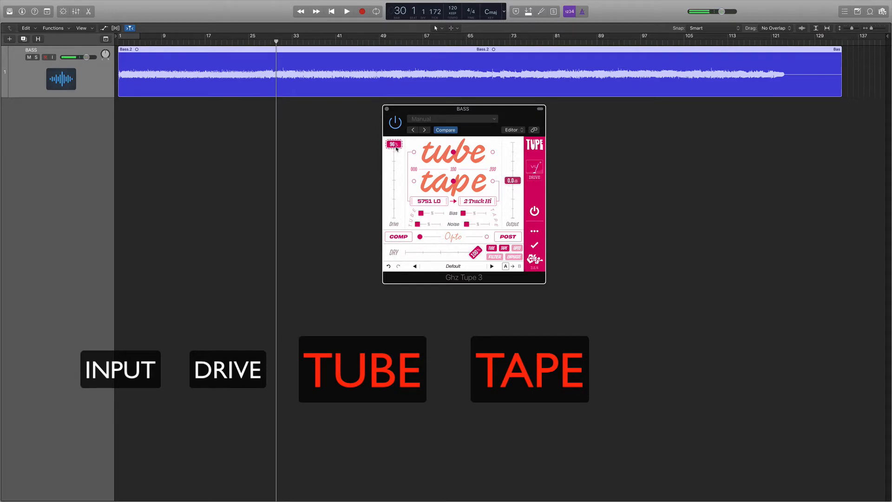
left_click_drag(396, 145, 398, 180)
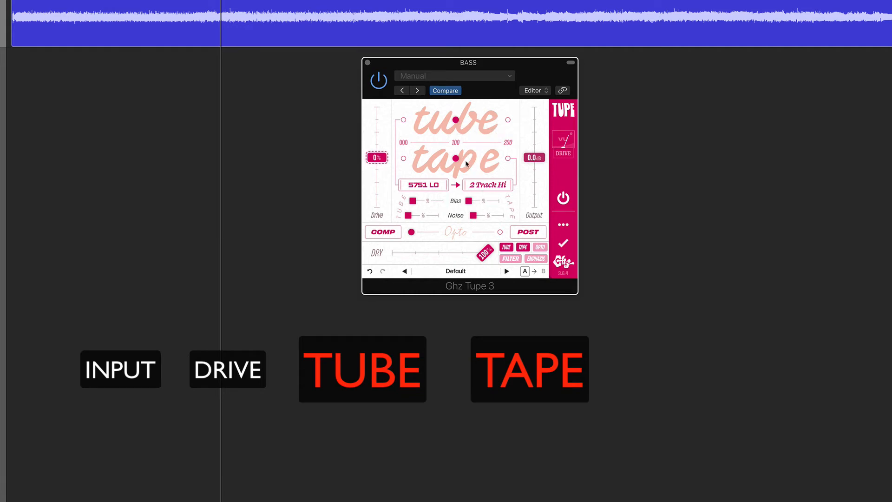
Try out the tube and tape amount sliders and reset both to 100.
mouse_move(462, 124)
left_mouse_down()
mouse_move(513, 123)
mouse_move(404, 123)
mouse_move(457, 124)
left_mouse_up()
double_click(457, 120)
mouse_move(456, 158)
left_mouse_down()
mouse_move(437, 159)
mouse_move(495, 161)
mouse_move(470, 158)
left_mouse_up()
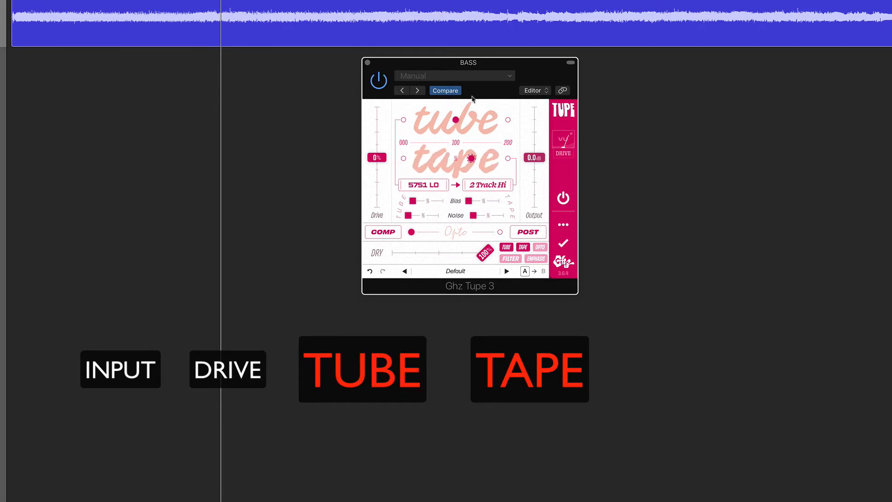
double_click(470, 159)
Try switching the tube and tape stages off and on.
left_click(507, 247)
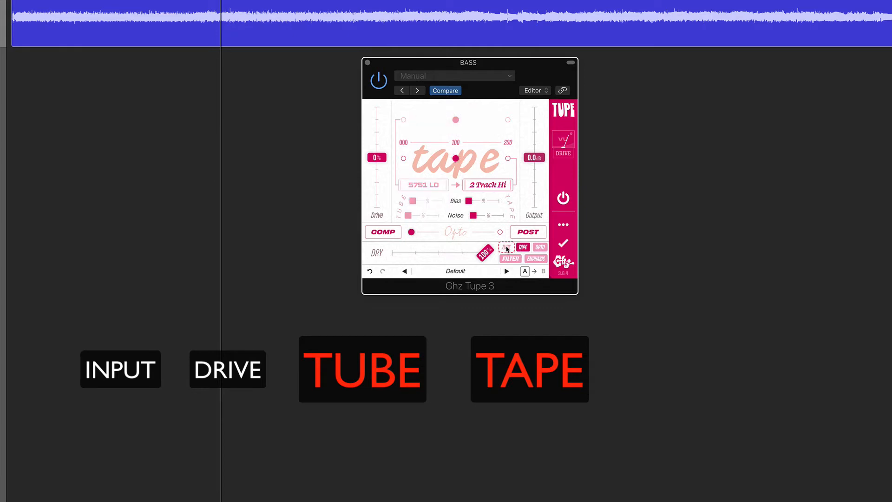
left_click(506, 247)
left_click(522, 247)
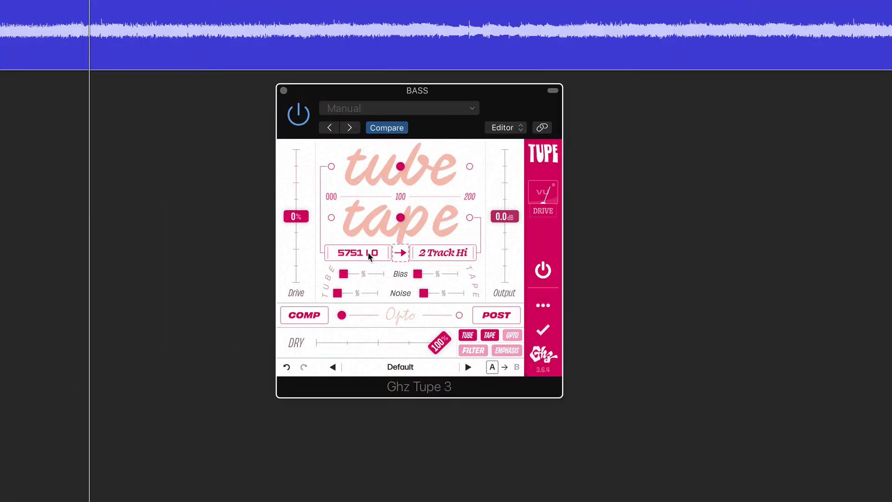
Browse the tube and tape mode options, reverse the processing order to tape before tube, and restore tube before tape.
left_click(370, 255)
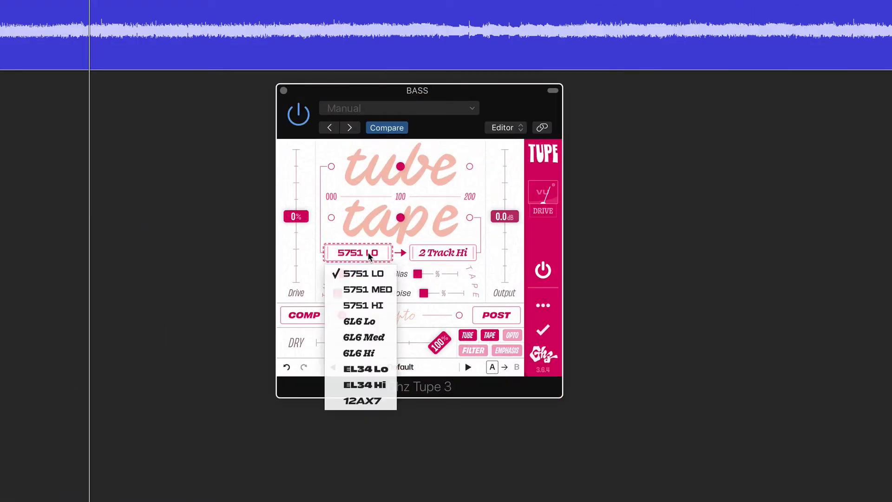
left_click(369, 254)
left_click(441, 254)
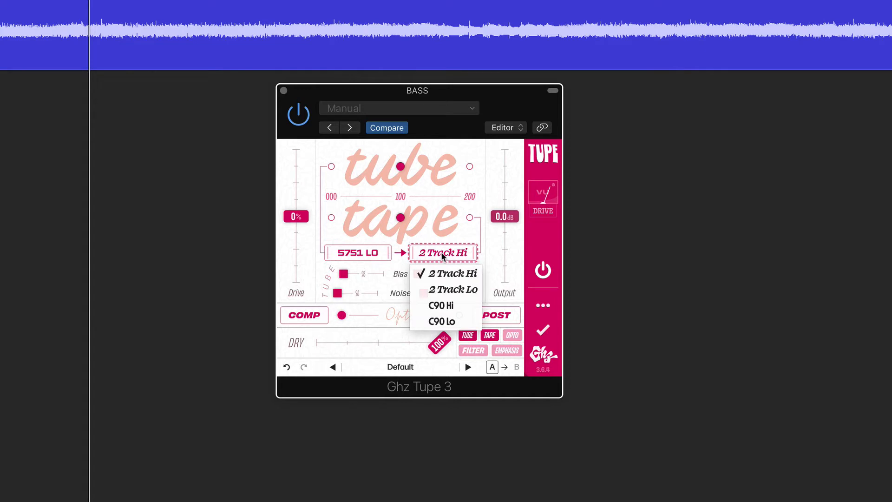
left_click(442, 255)
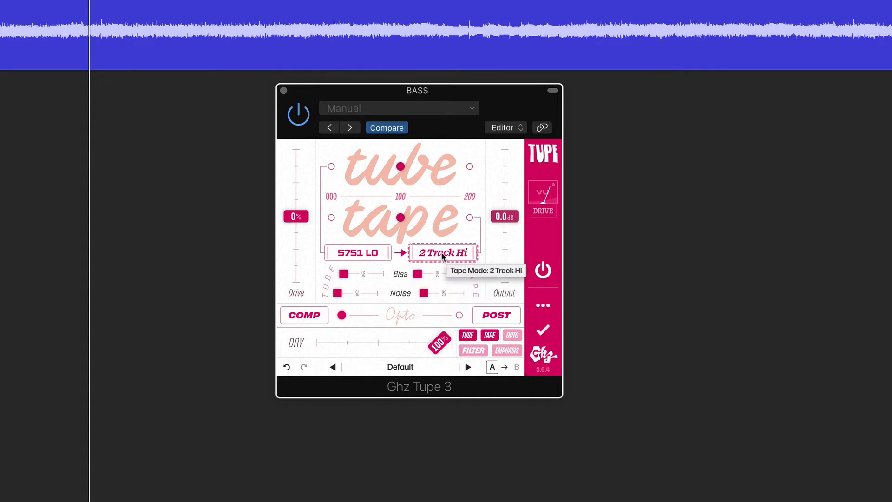
left_click(400, 253)
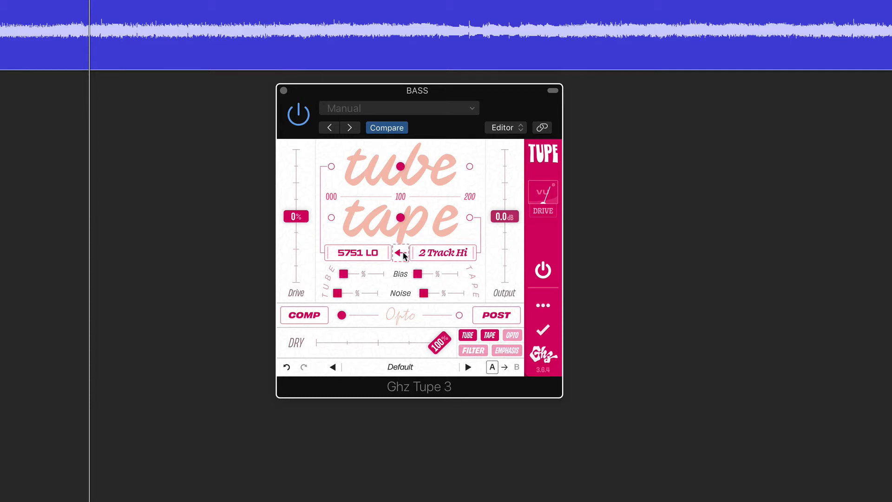
left_click(402, 253)
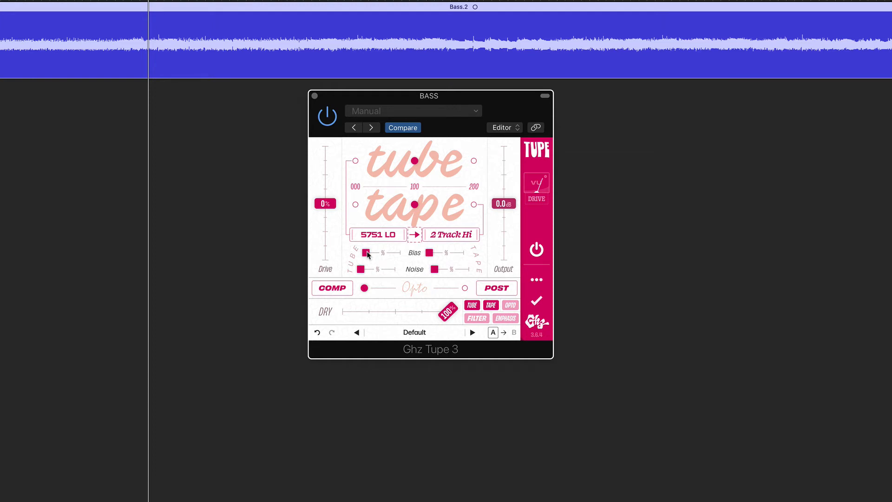
Try out the Tube Bias and Tape Bias sliders, leaving both at their minimum.
mouse_move(368, 253)
left_mouse_down()
mouse_move(401, 254)
mouse_move(358, 255)
left_mouse_up()
left_click_drag(366, 253, 342, 253)
mouse_move(431, 254)
left_mouse_down()
mouse_move(464, 253)
mouse_move(424, 254)
left_mouse_up()
Raise Tube Noise to its maximum during playback, return it to 0%, and try the Tape Noise slider.
left_click(361, 269)
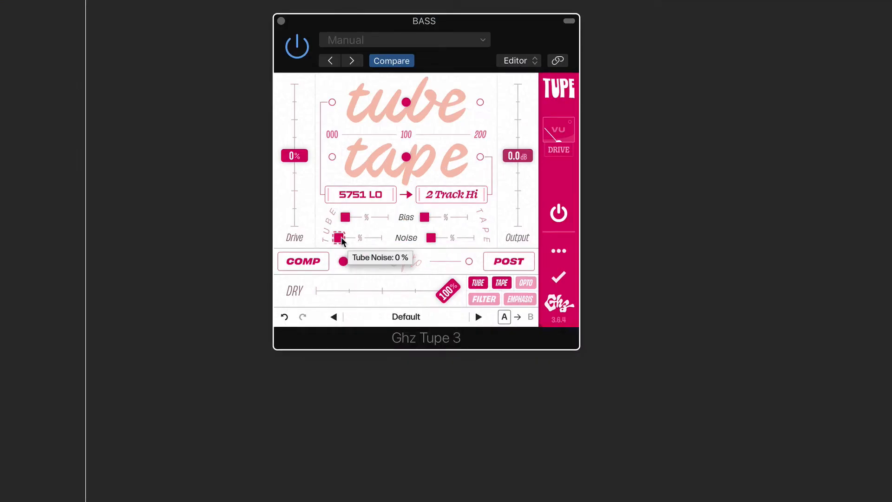
left_click_drag(341, 238, 381, 239)
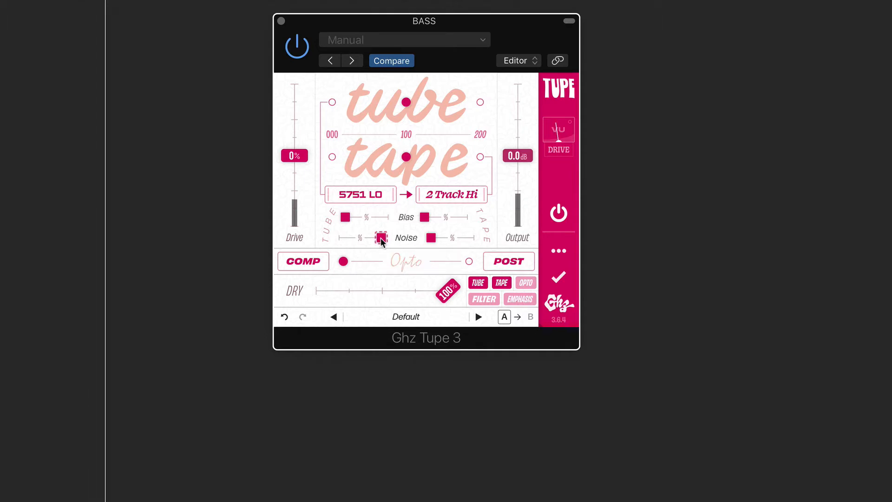
left_click_drag(381, 239, 285, 239)
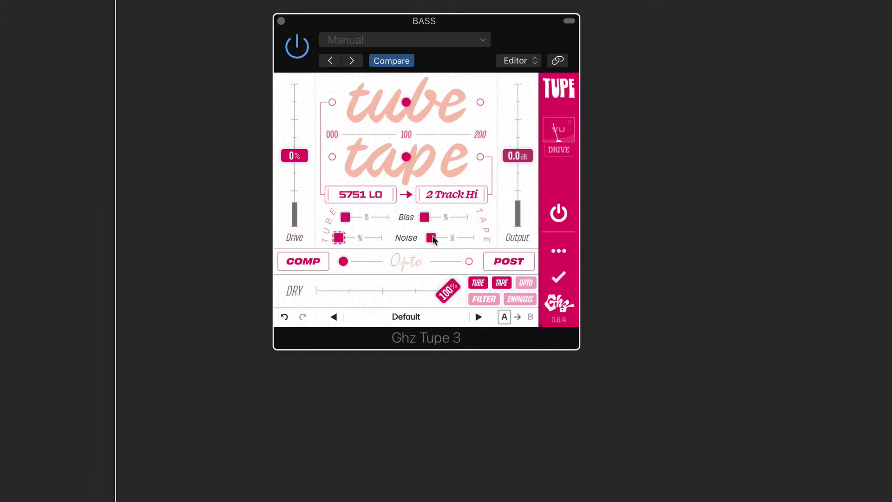
left_click_drag(433, 240, 412, 258)
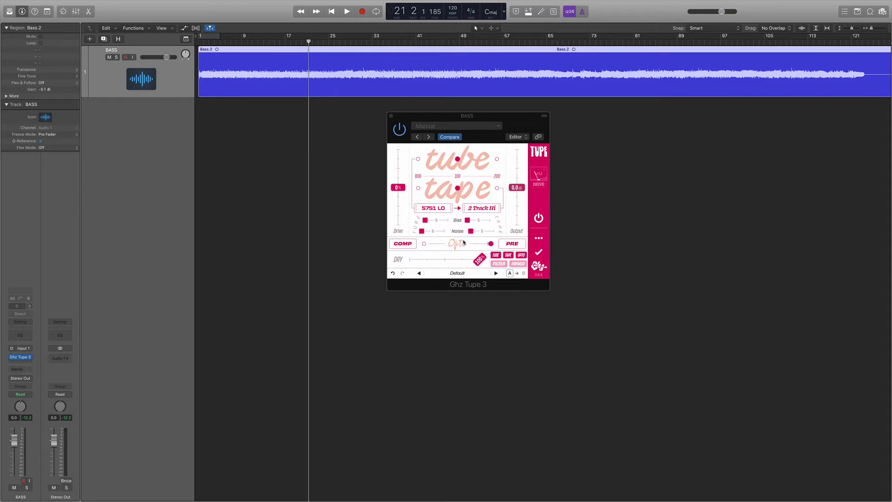
Expand the plug-in to reveal its advanced filter and calibration section, and reposition the plug-in window.
left_click(539, 238)
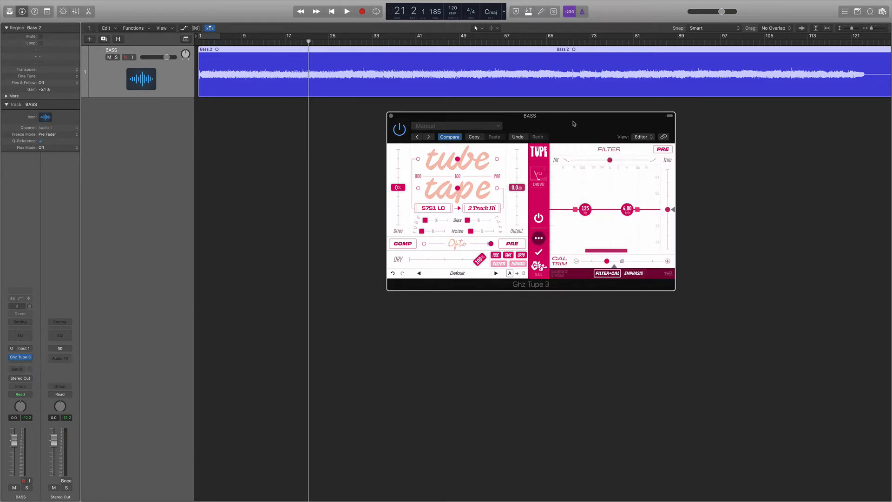
left_click_drag(573, 123, 527, 122)
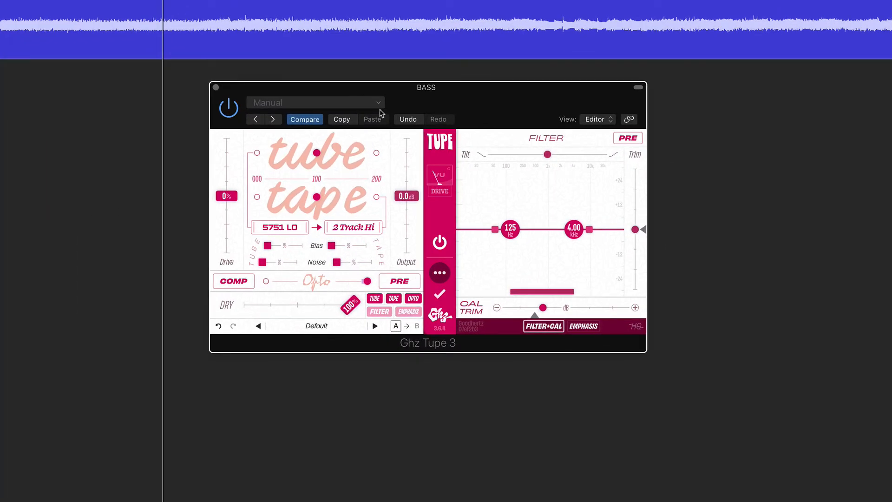
left_click(450, 127)
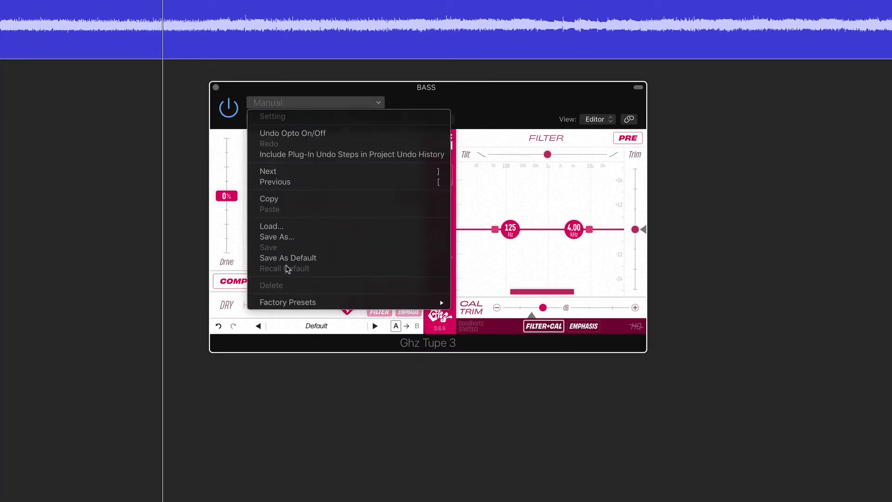
left_click(510, 106)
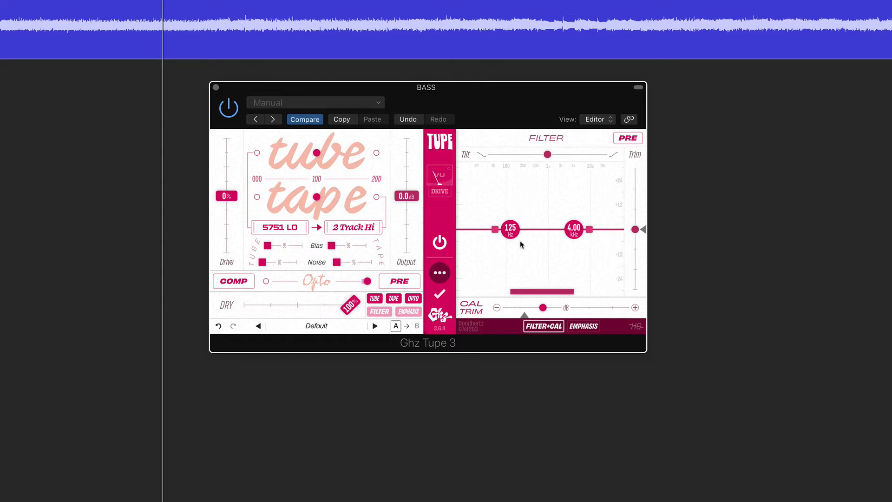
Compare the Emphasis page with the Filter+Cal page, finishing on Filter+Cal.
left_click(579, 327)
left_click(541, 325)
left_click(584, 327)
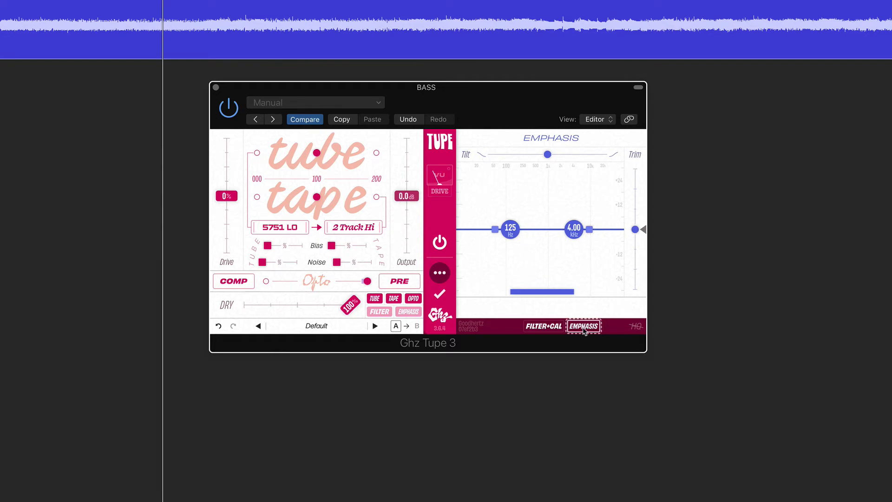
left_click(547, 328)
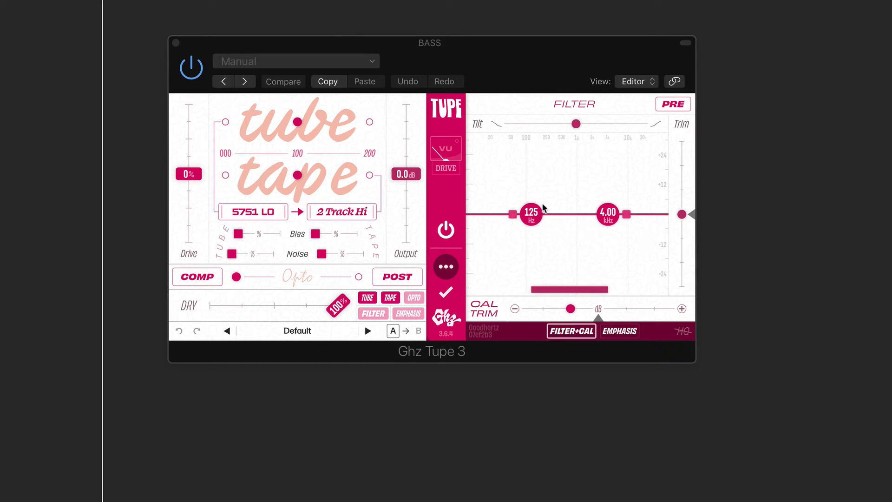
Try a low filter slope of -88% and further curve adjustments, resetting the filter to flat.
left_click_drag(513, 214, 504, 274)
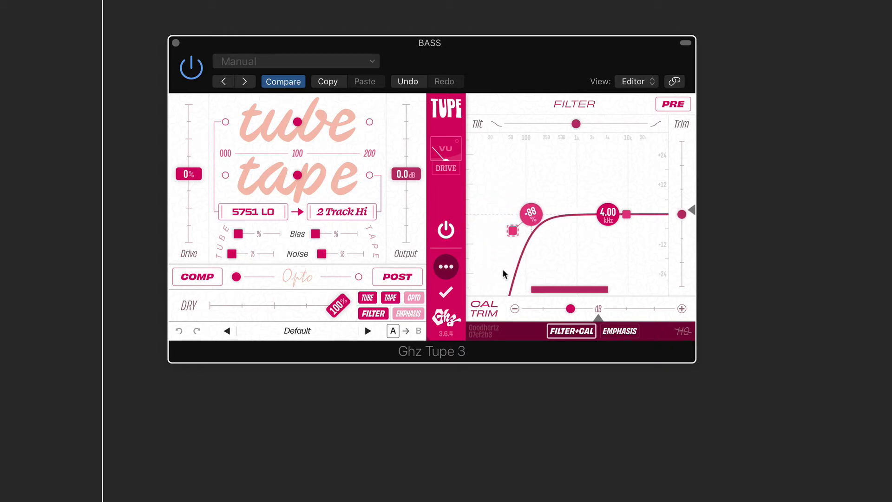
double_click(513, 231)
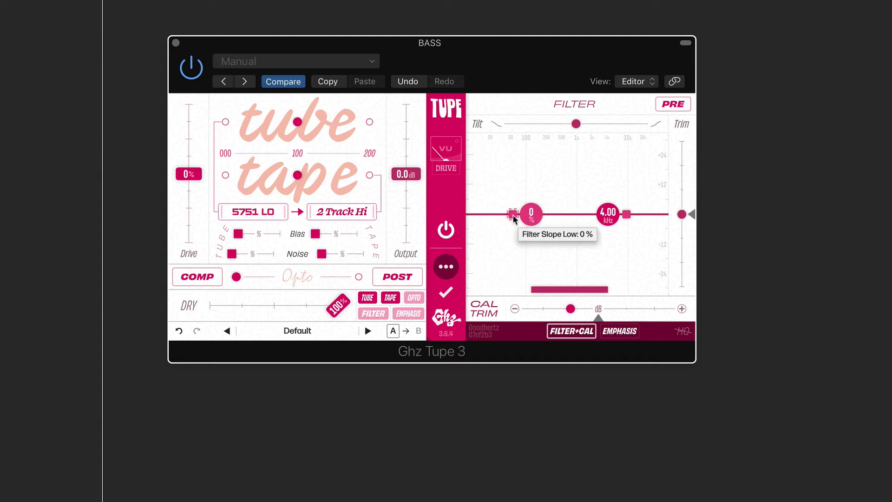
left_click_drag(515, 215, 563, 249)
double_click(559, 244)
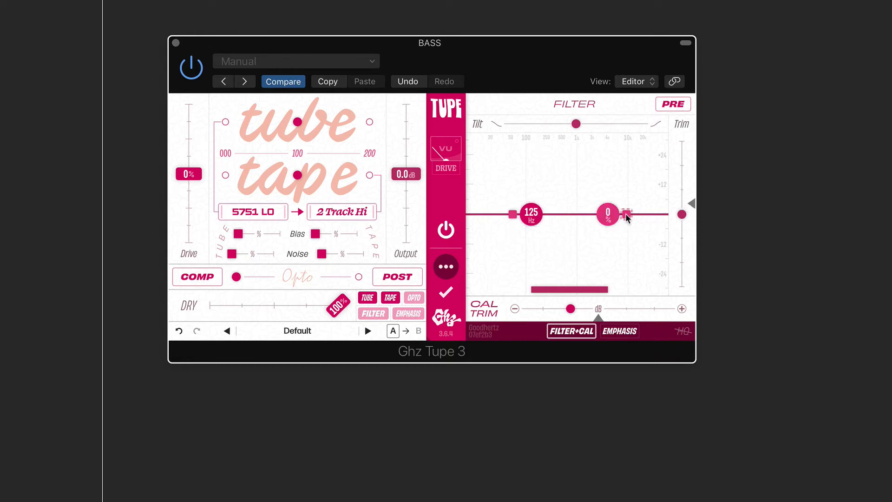
Set the filter's high slope to -74% and pull the low slope down to roll off the low end.
left_click_drag(625, 215, 612, 258)
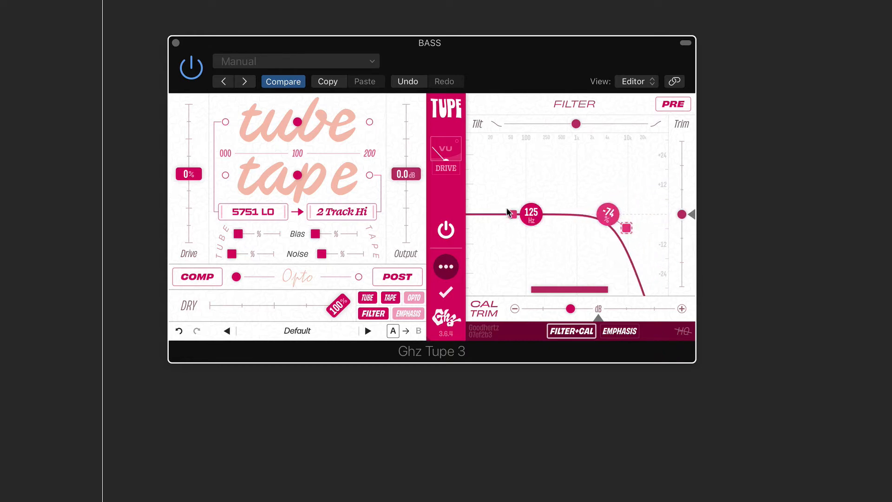
left_click_drag(513, 214, 511, 250)
Adjust the filter's frequency range, raise the high band to about +15 dB at 4.16 kHz and lower the low band at 115 Hz.
left_click_drag(553, 284, 570, 290)
left_click_drag(611, 214, 613, 169)
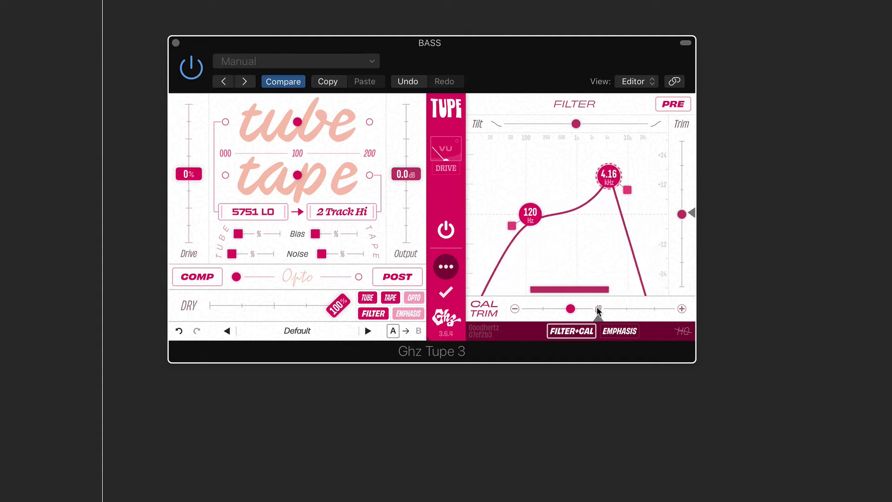
left_click_drag(533, 221, 532, 258)
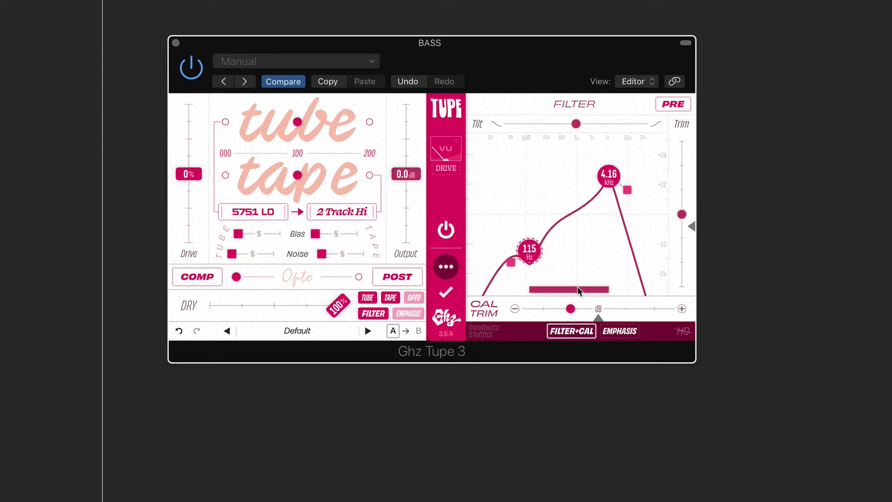
Shift the filter's frequency range up to 129 Hz and 4.67 kHz and try the tilt control.
mouse_move(579, 289)
left_mouse_down()
mouse_move(517, 289)
mouse_move(582, 290)
left_mouse_up()
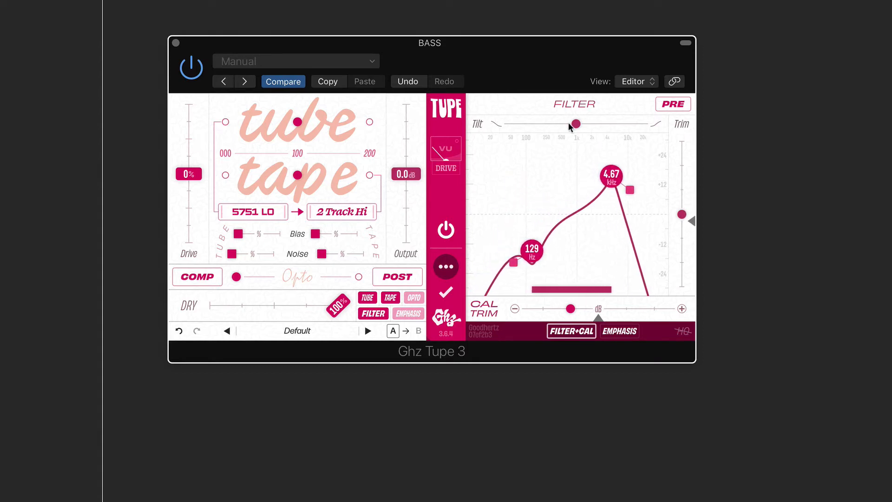
mouse_move(576, 124)
left_mouse_down()
mouse_move(600, 127)
mouse_move(554, 126)
mouse_move(582, 125)
left_mouse_up()
Reset the high and low filter bands to flat and try tilting the filter curve, leaving the tilt centred.
double_click(624, 229)
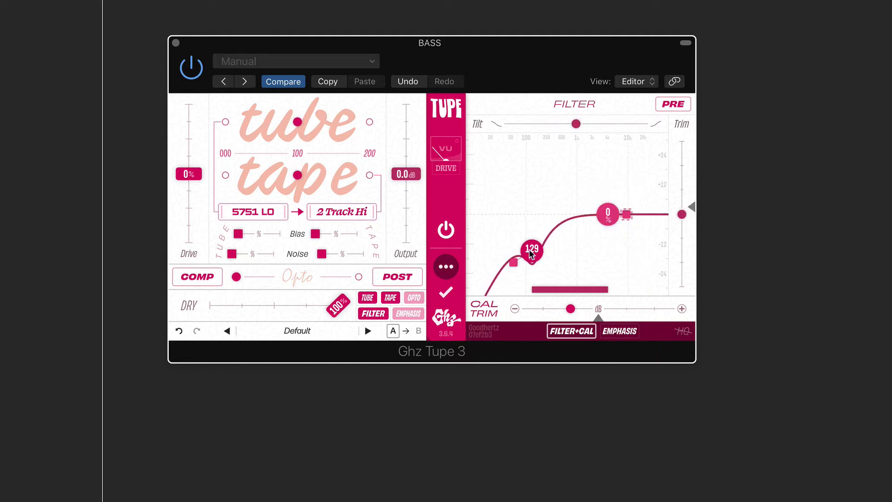
double_click(528, 250)
double_click(512, 223)
left_click_drag(576, 124, 549, 124)
mouse_move(528, 215)
left_mouse_down()
mouse_move(534, 197)
mouse_move(530, 211)
left_mouse_up()
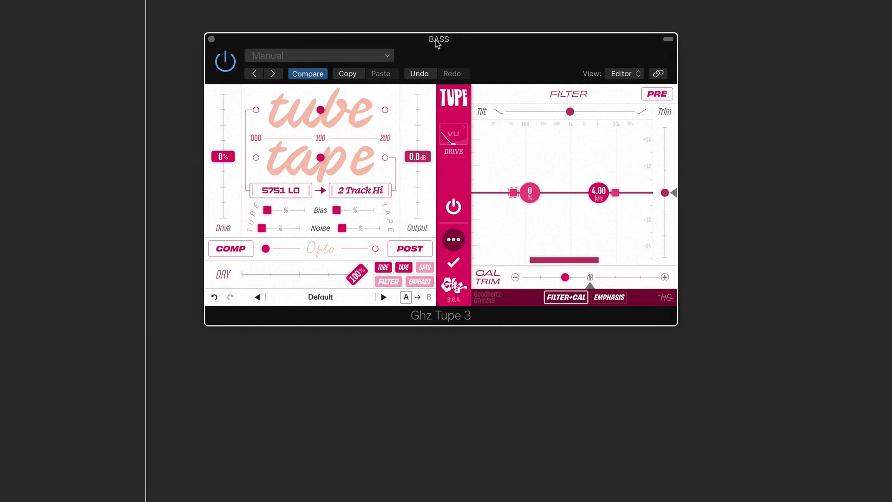
Roll off the lows with a low slope of -84% and a 153 Hz low frequency, and try a high slope of 35%.
left_click_drag(513, 193, 522, 242)
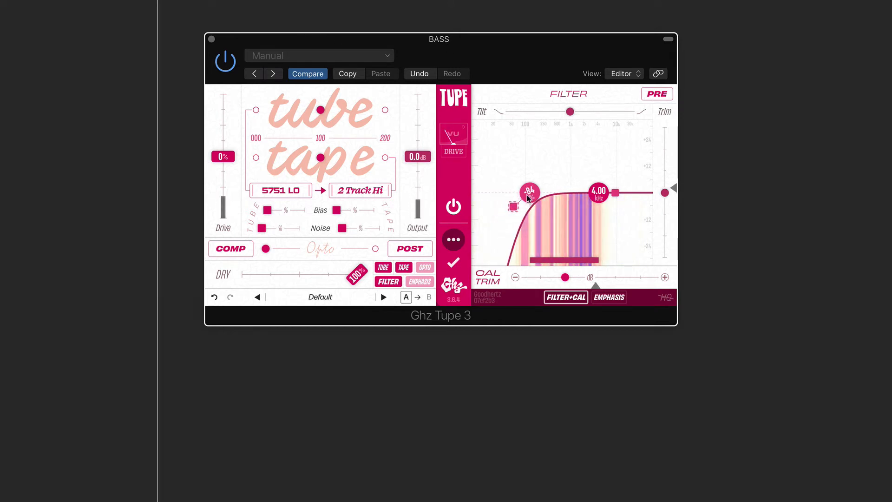
mouse_move(531, 195)
left_mouse_down()
mouse_move(570, 193)
mouse_move(534, 190)
left_mouse_up()
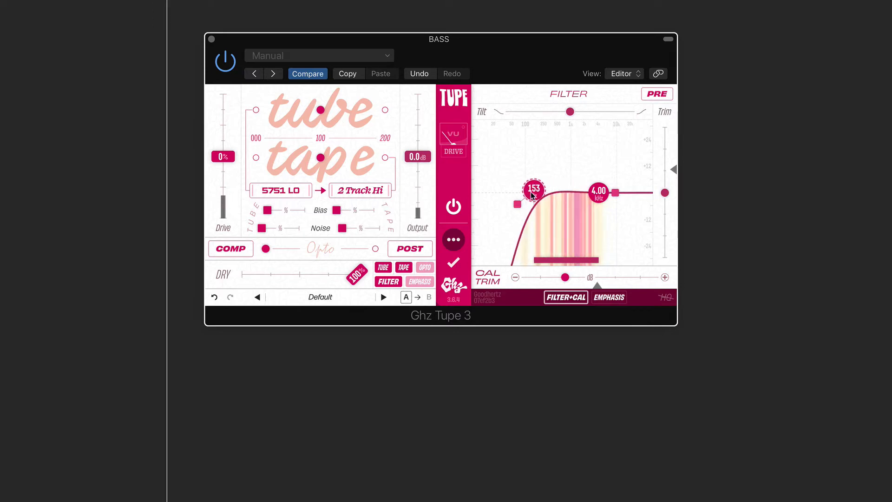
left_click_drag(612, 192, 626, 211)
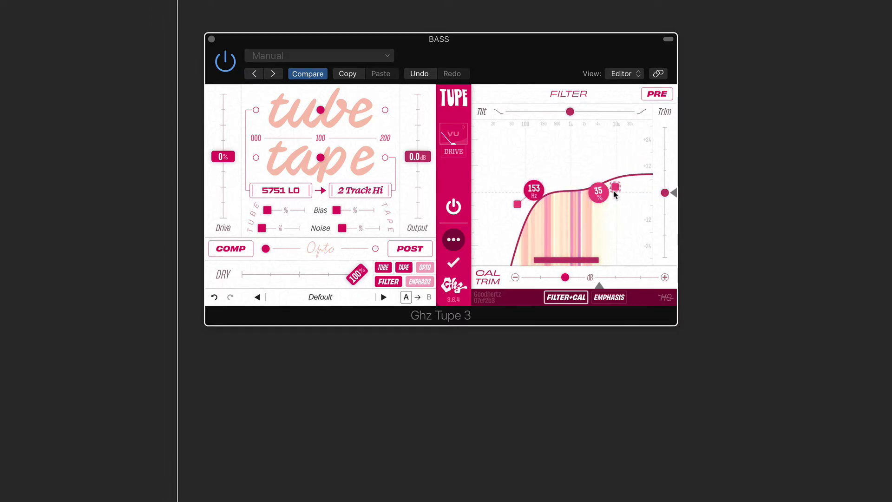
Reset the filter's high slope, low frequency and low slope to their defaults for a flat curve.
double_click(615, 187)
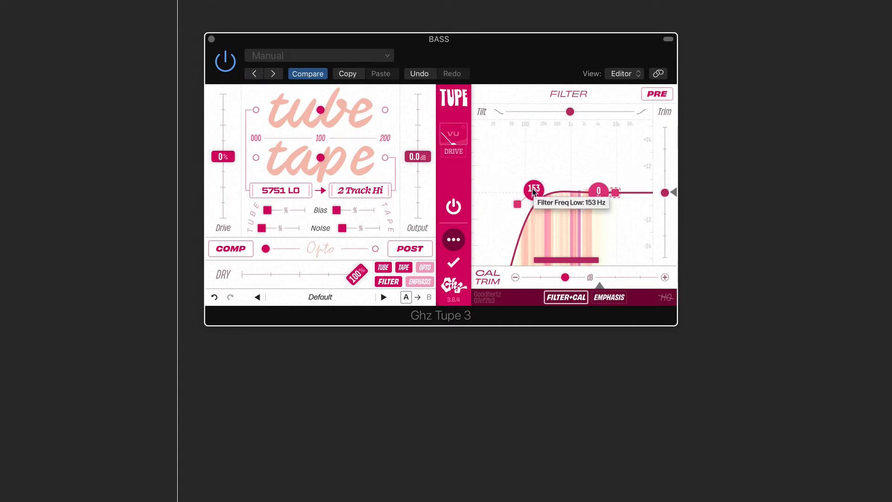
left_click_drag(533, 189, 523, 204)
double_click(514, 207)
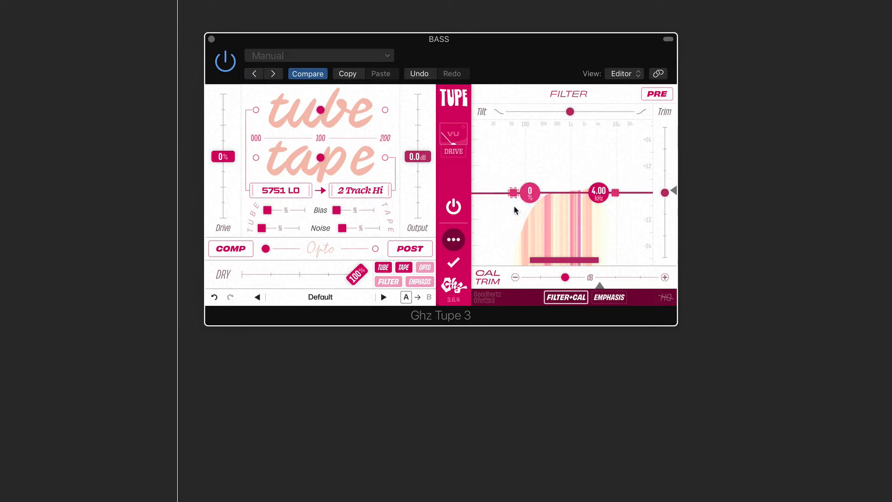
left_click(616, 193)
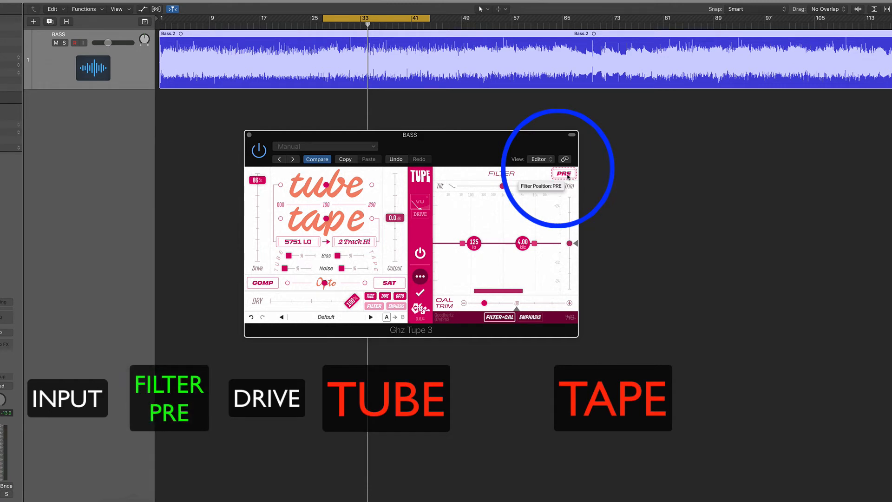
Switch the filter position from PRE through BTW to POST.
left_click(567, 176)
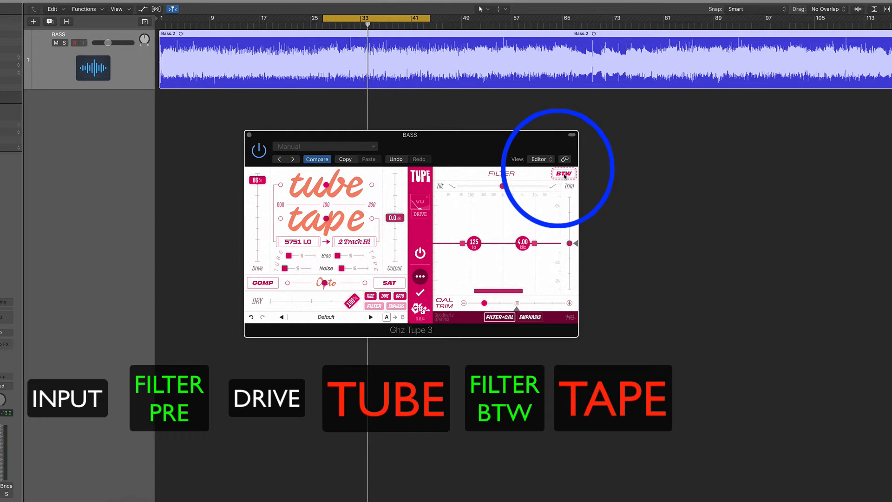
left_click(564, 175)
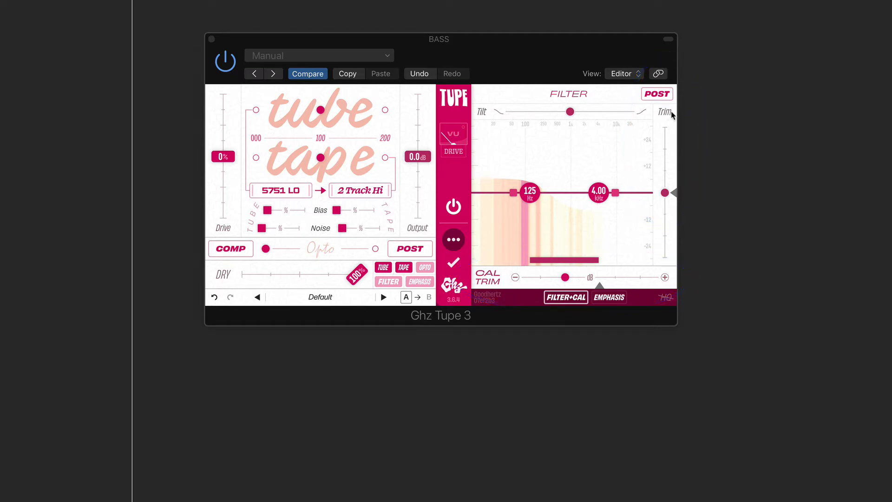
Try a low shelf boost with the low frequency raised to 455 Hz, and reset the low band to flat.
left_click_drag(513, 195, 535, 194)
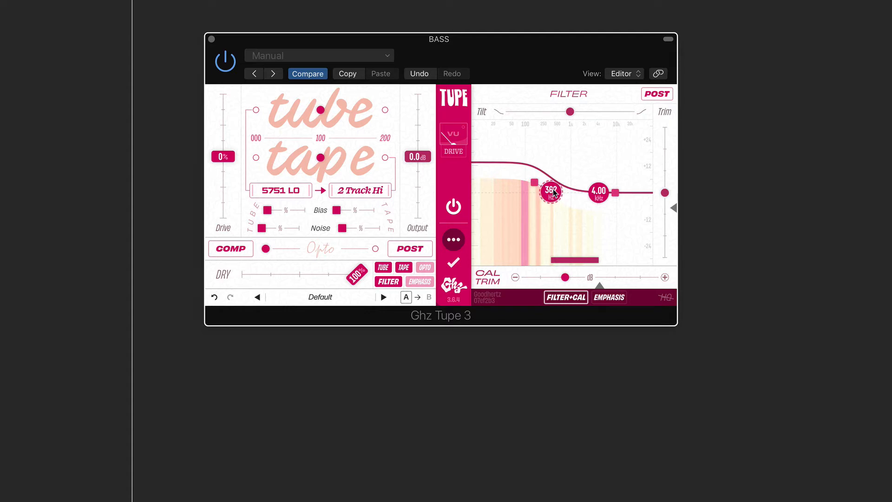
left_click_drag(554, 194, 559, 194)
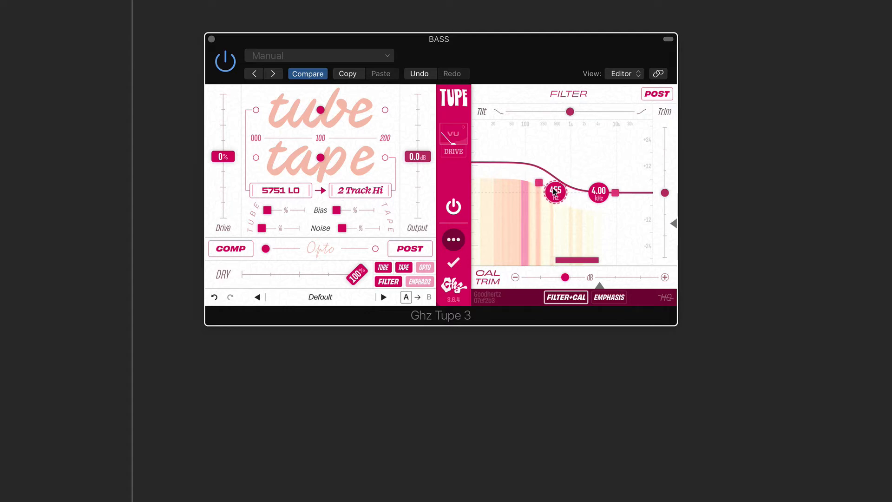
double_click(539, 184)
double_click(558, 192)
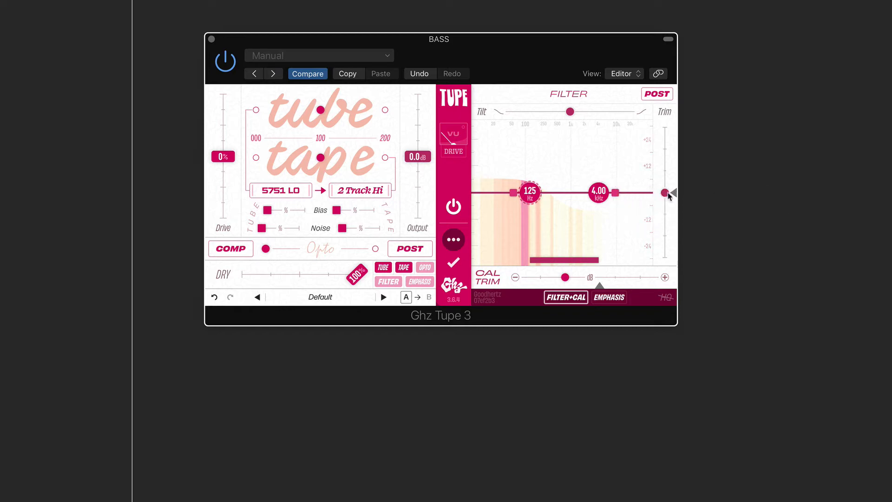
Try a low slope of 53% with the filter trim lowered to compensate, and reset both controls.
left_click_drag(512, 192, 511, 167)
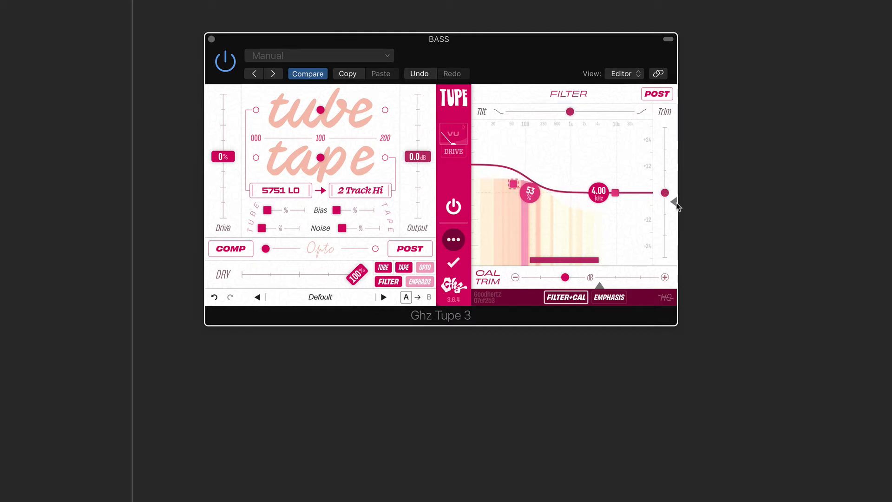
mouse_move(665, 195)
left_mouse_down()
mouse_move(664, 203)
mouse_move(659, 175)
mouse_move(654, 204)
left_mouse_up()
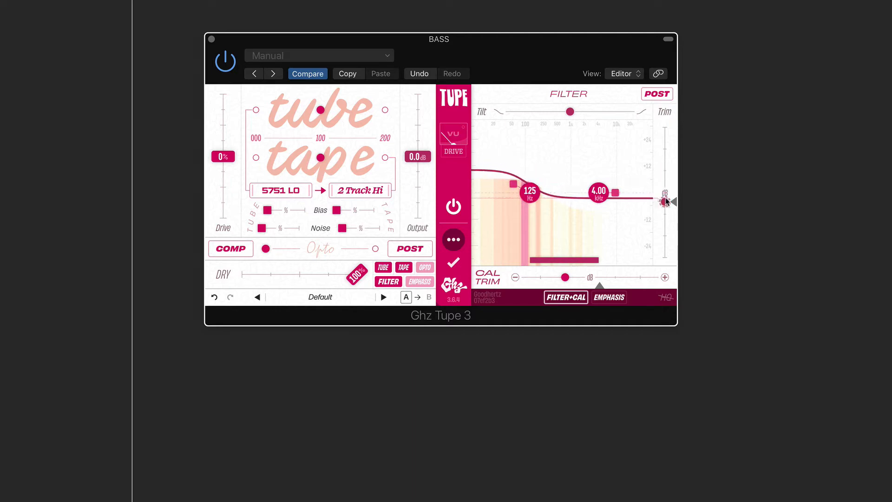
double_click(665, 202)
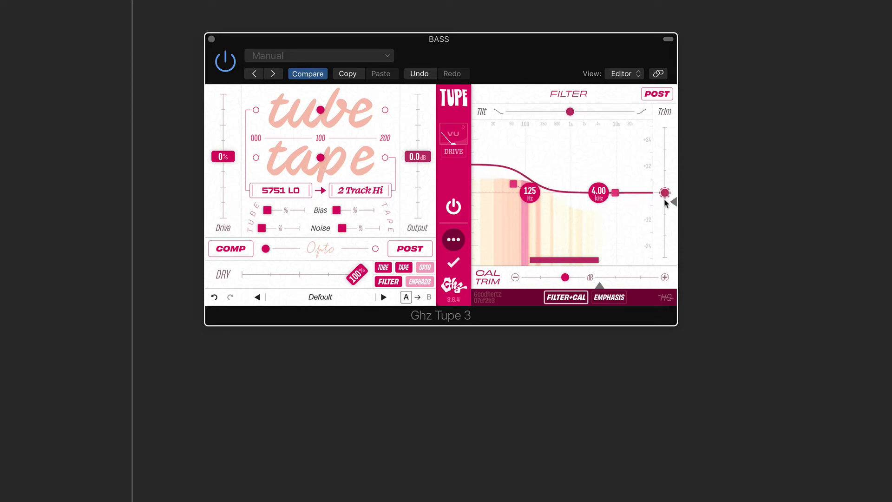
double_click(514, 184)
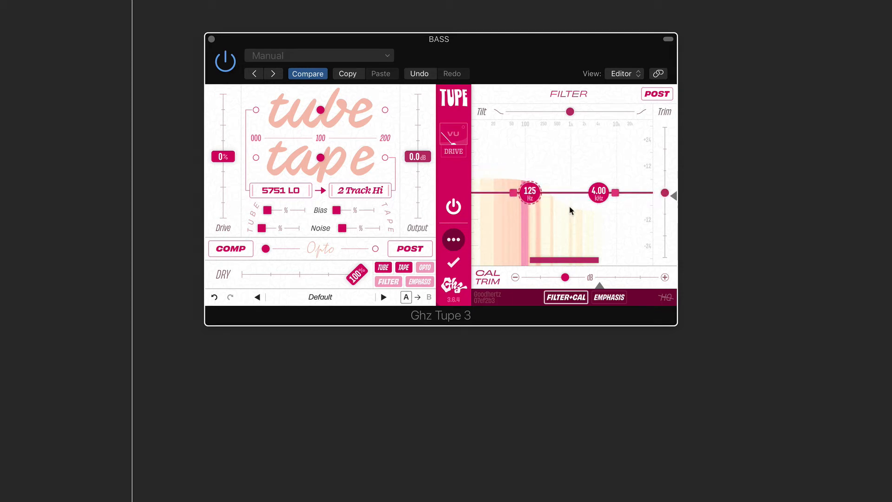
Play the bass, raise the filter's low slope to 33% and lower the filter trim to compensate.
key("space")
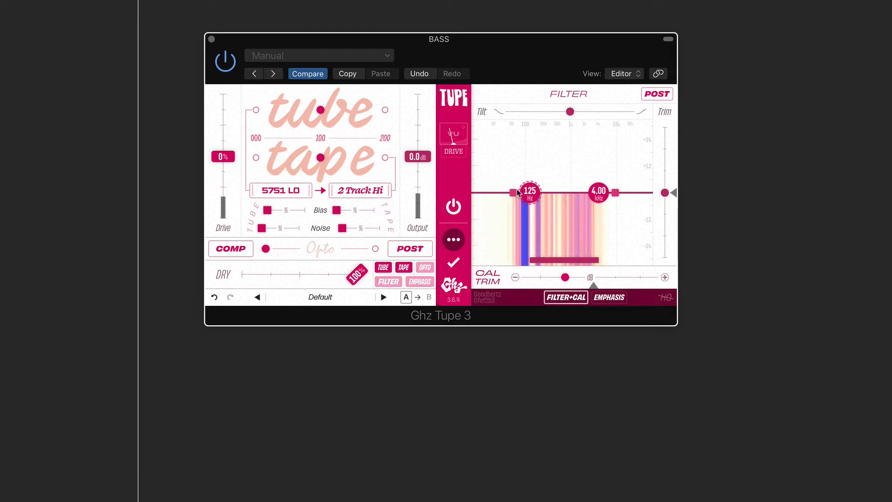
left_click_drag(517, 192, 515, 179)
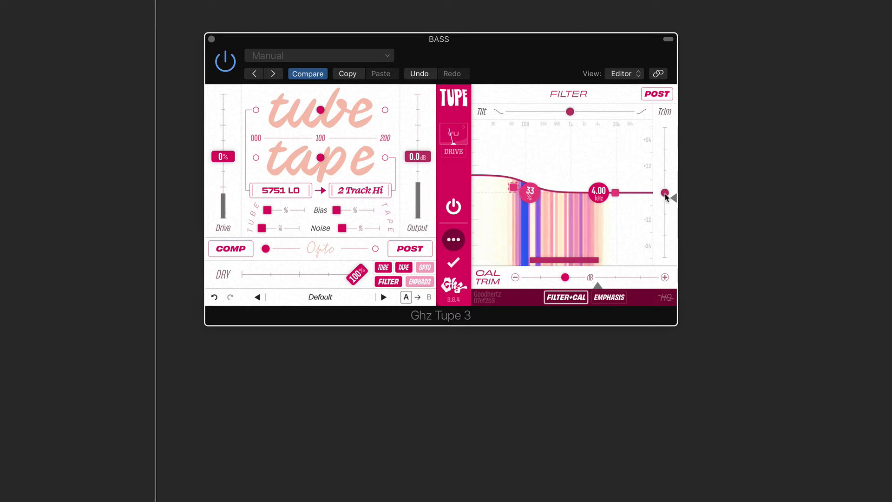
left_click_drag(665, 196, 665, 202)
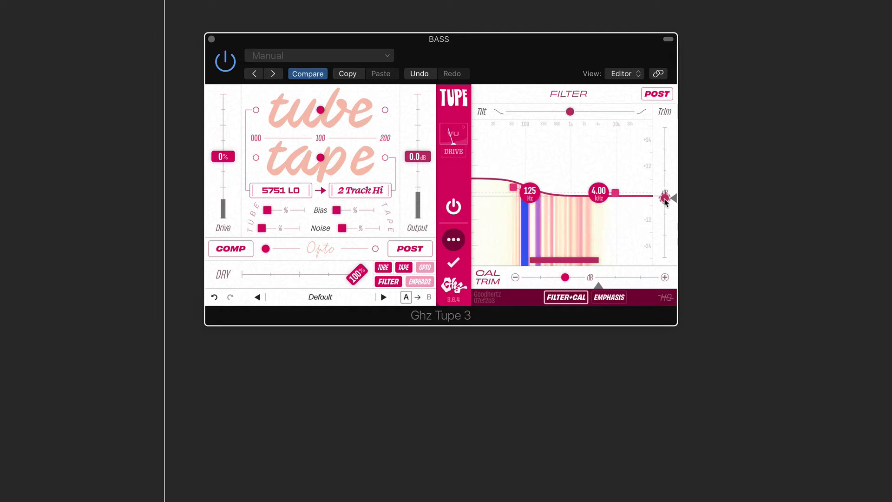
key("space")
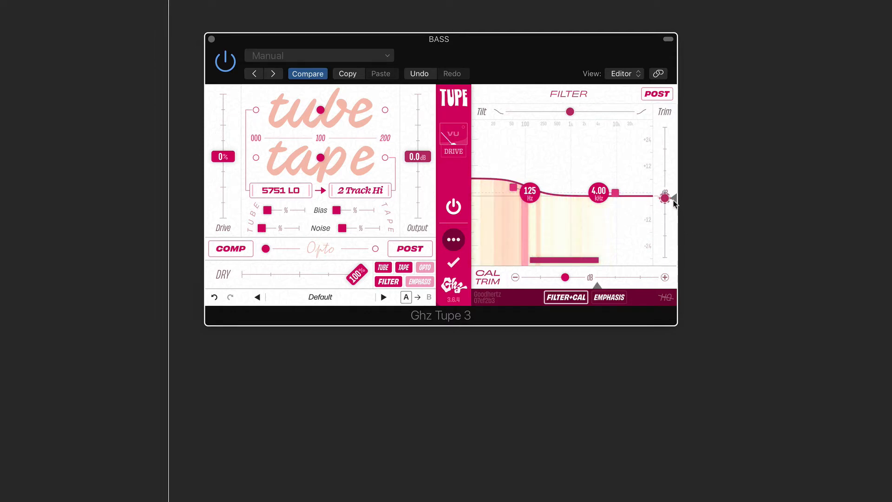
Raise the filter's low slope to 56% and lower the filter trim further while listening to the bass.
left_click_drag(513, 188, 515, 185)
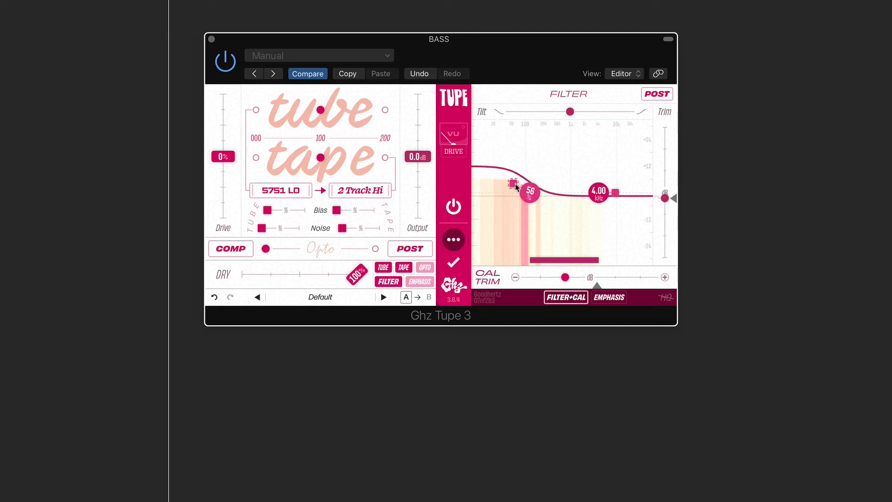
key("space")
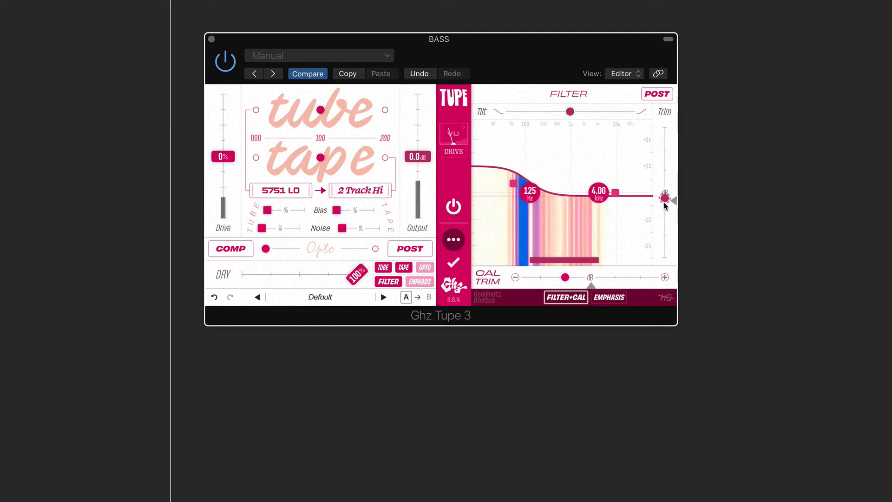
left_click_drag(665, 204, 665, 210)
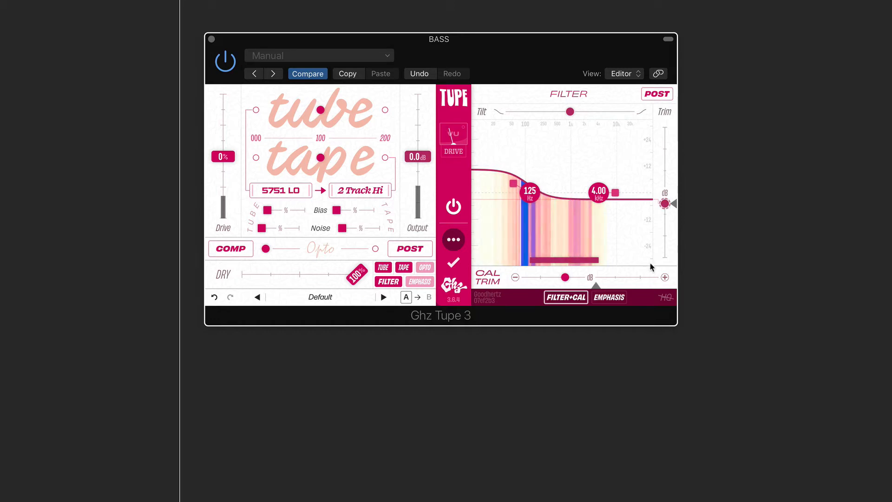
key("space")
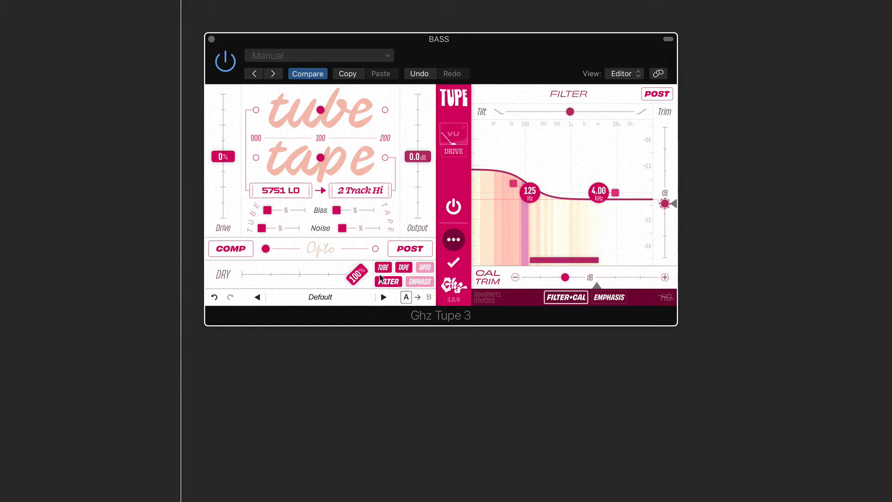
Compare the bass with the filter section bypassed and enabled during playback, leaving the filter on.
left_click(397, 285)
left_click(396, 285)
key("space")
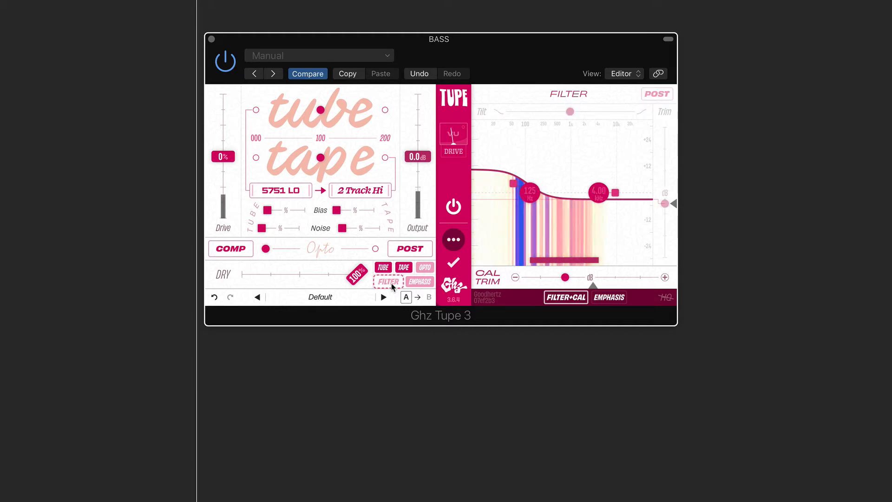
left_click(392, 285)
left_click(392, 285)
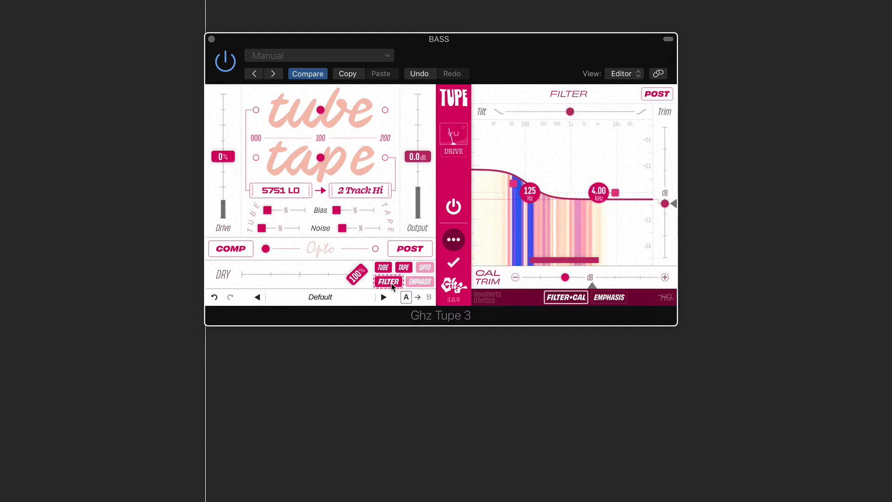
key("space")
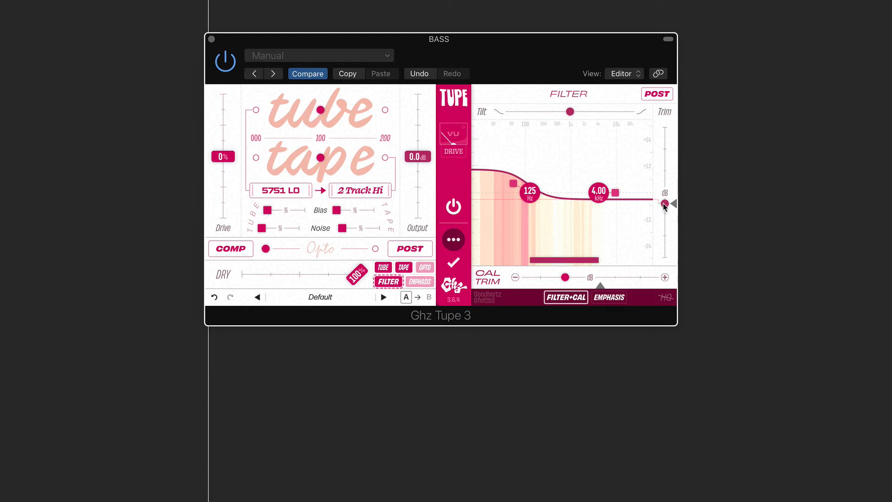
Check the calibration trim's value and try raising it.
mouse_move(664, 206)
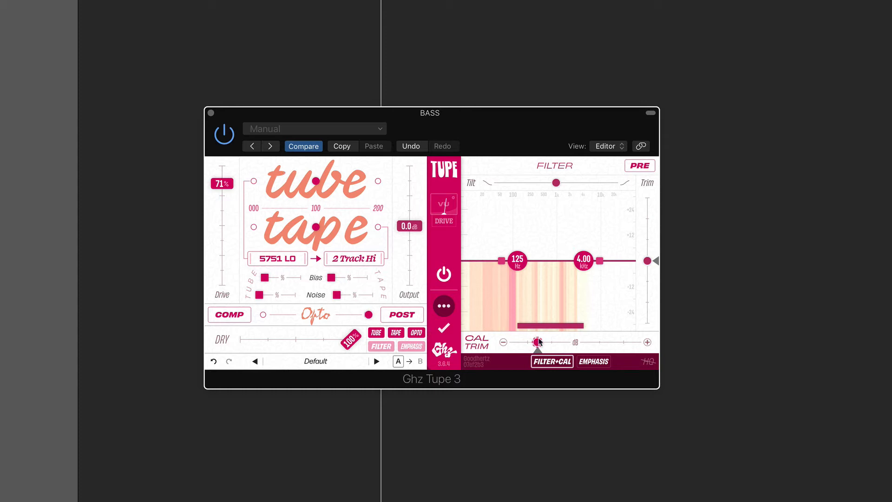
mouse_move(537, 342)
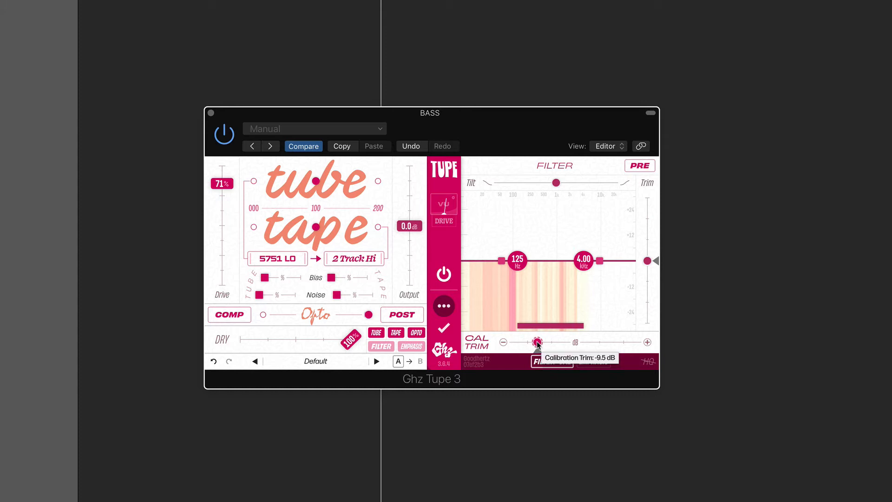
left_click_drag(537, 343, 553, 342)
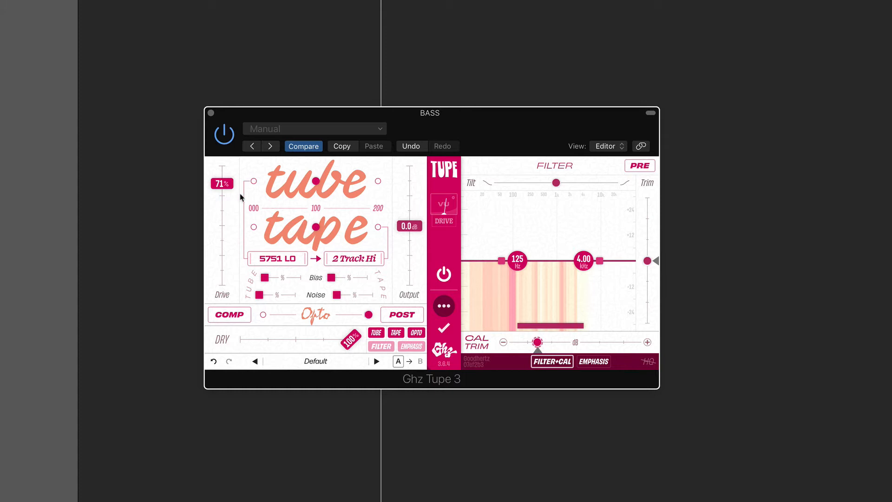
Set the opto amount to 0% and play the bass track.
left_click_drag(368, 315, 259, 318)
key("space")
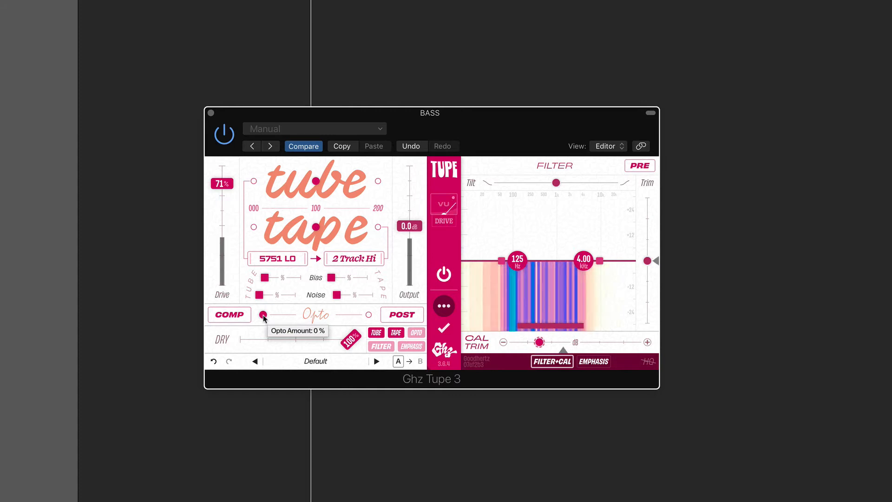
mouse_move(263, 316)
left_mouse_down()
mouse_move(370, 320)
mouse_move(263, 315)
left_mouse_up()
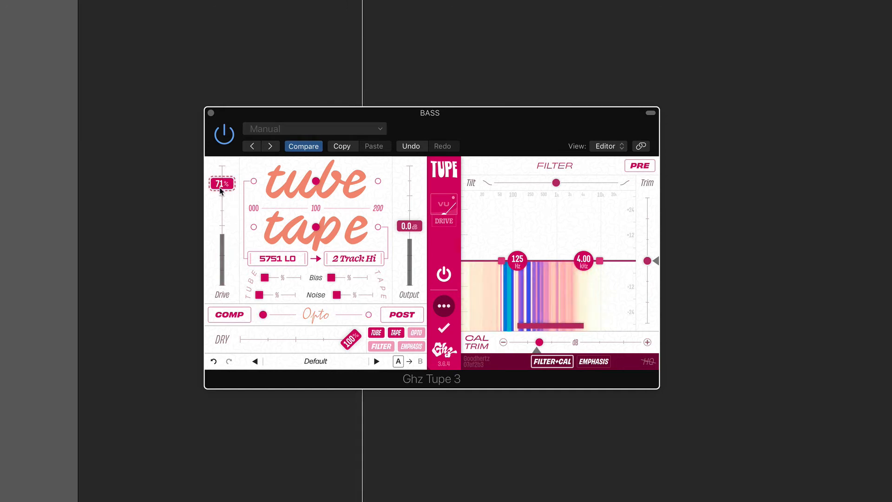
Raise the drive to 100% and lower the calibration trim slightly during playback.
mouse_move(222, 183)
left_mouse_down()
mouse_move(215, 236)
mouse_move(218, 167)
left_mouse_up()
left_click_drag(539, 344, 537, 343)
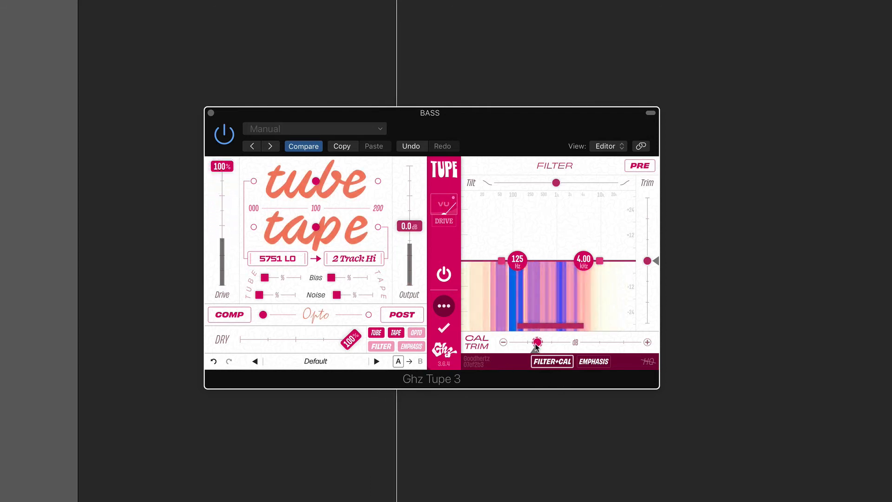
Compare the driven bass with the whole plug-in bypassed and enabled during playback.
left_click(444, 275)
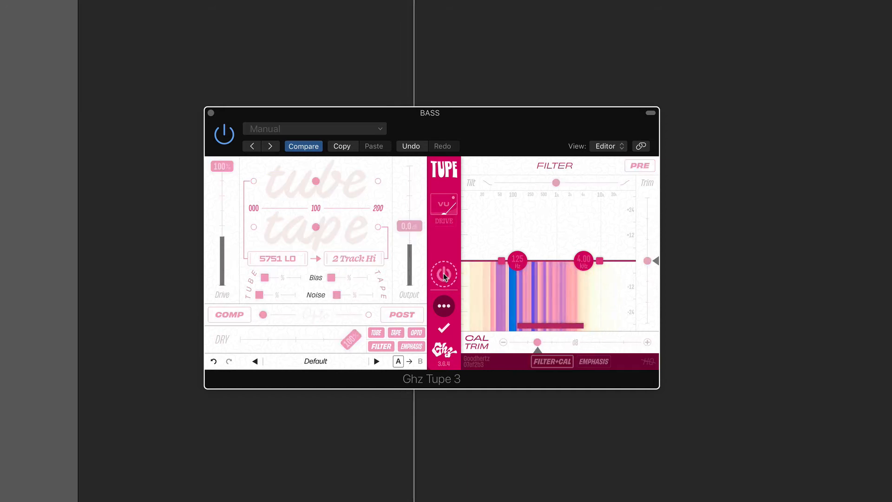
left_click(444, 275)
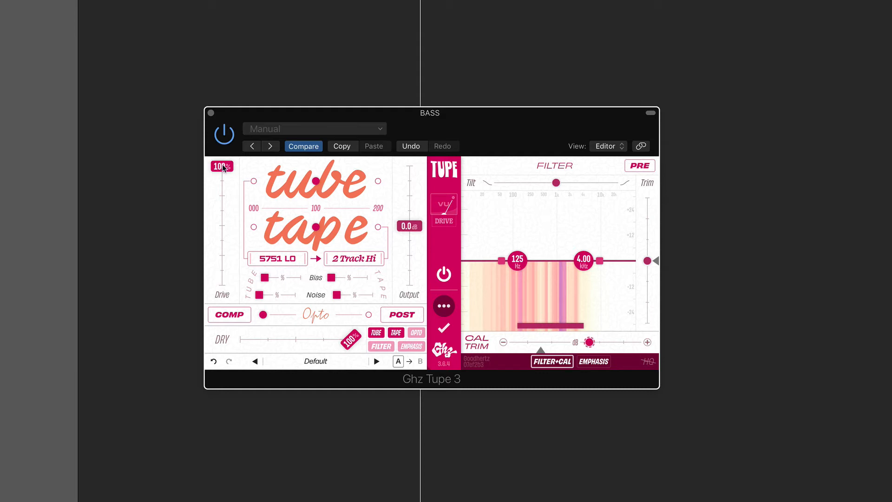
Lower the drive to 6%, raise the opto amount to maximum, and compare the result with the plug-in bypassed.
left_click_drag(223, 168, 227, 229)
left_click_drag(262, 315, 368, 312)
left_click(443, 274)
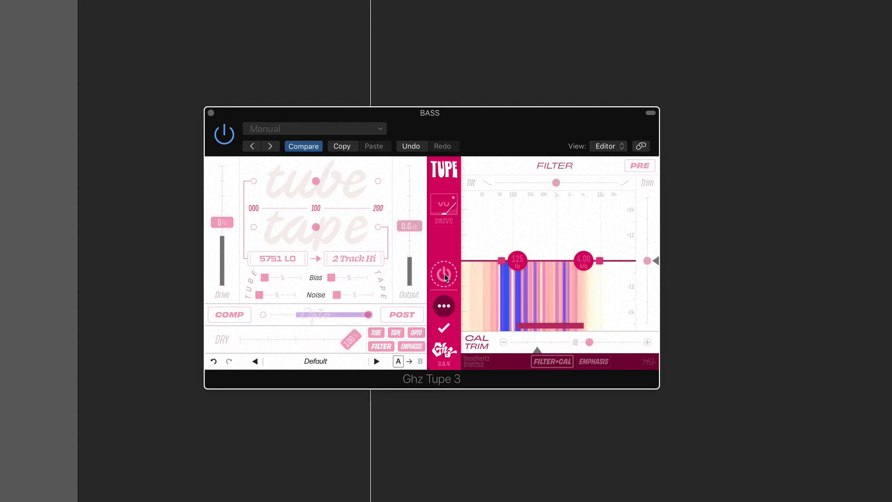
left_click(444, 274)
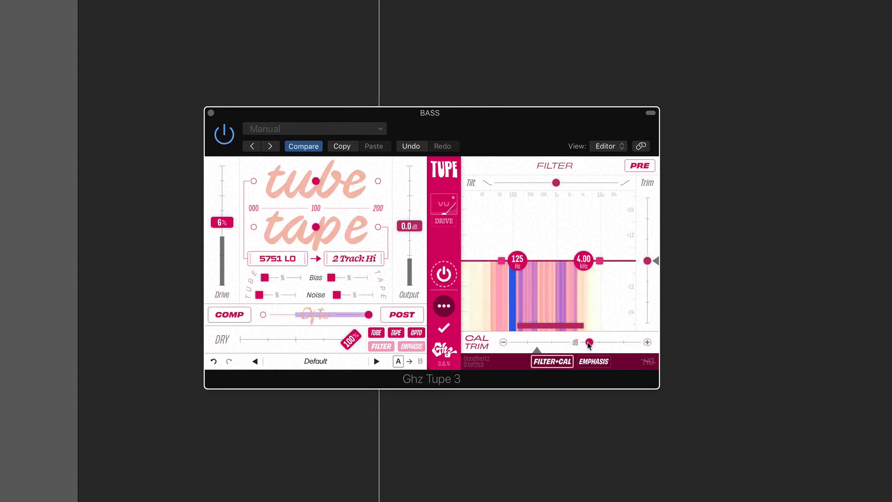
Lower the calibration trim and raise the drive to 74%, comparing the bass against plug-in bypass.
left_click_drag(589, 343, 536, 349)
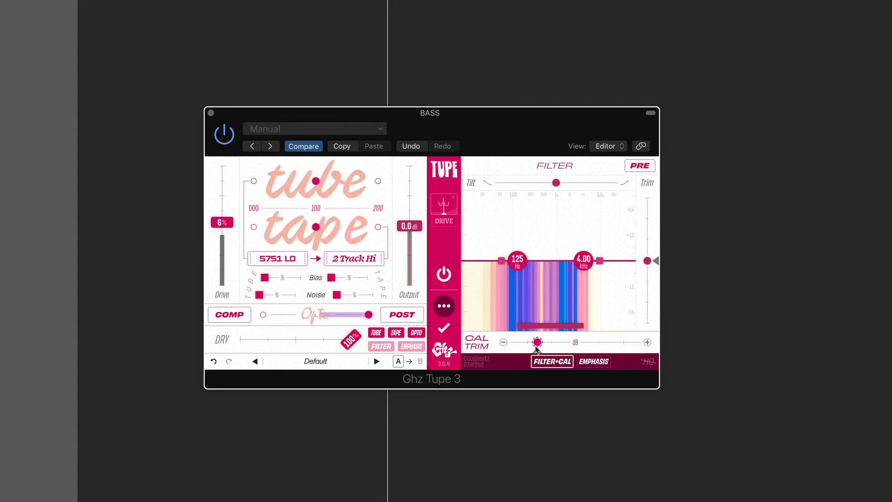
left_click_drag(222, 222, 227, 185)
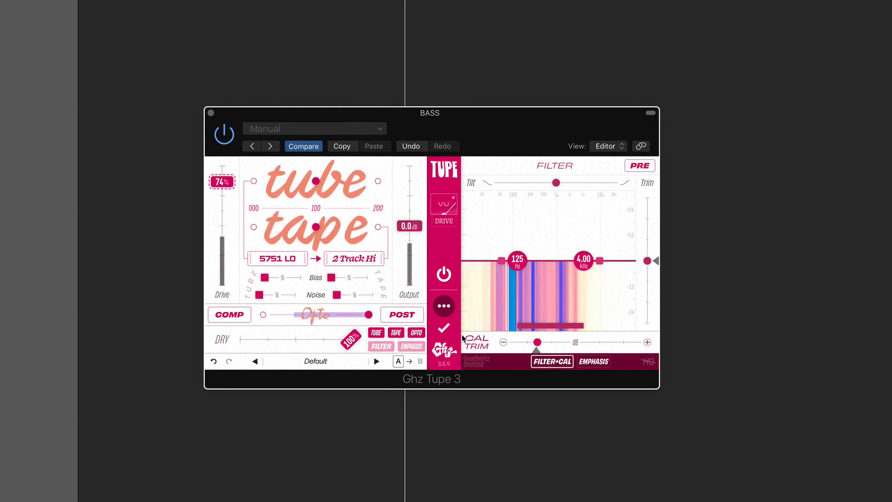
left_click(445, 275)
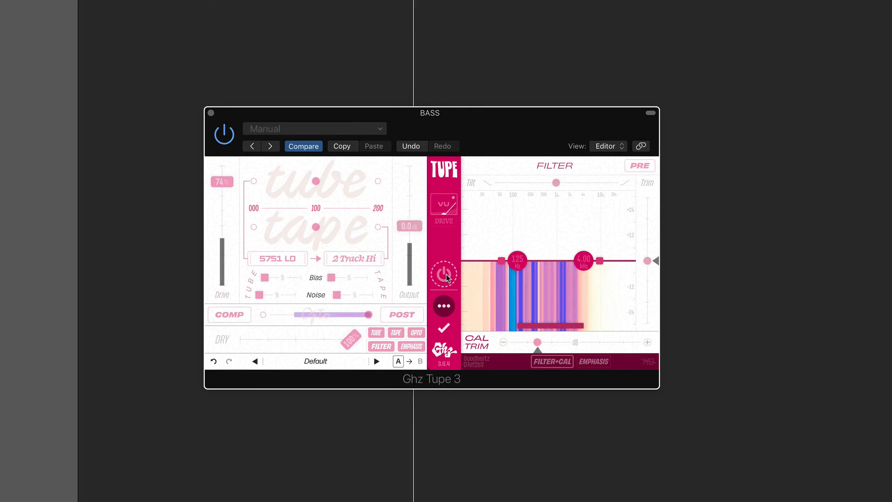
left_click(446, 278)
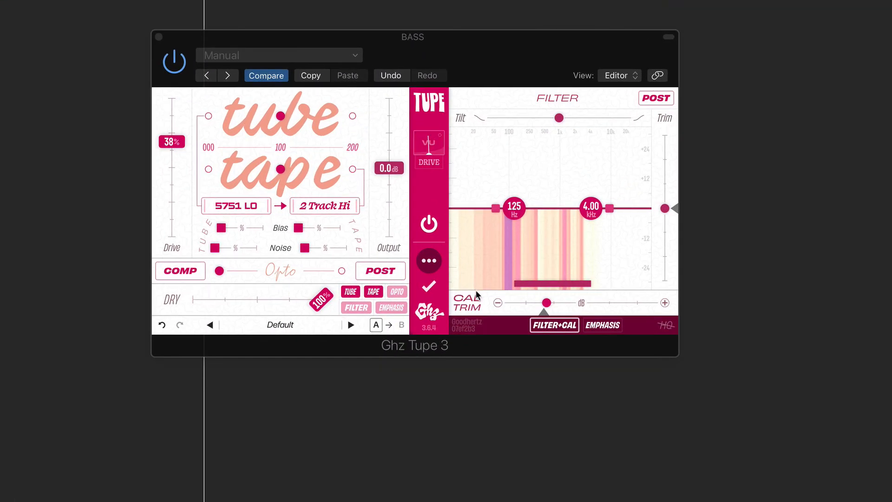
Lock the calibration trim when switching presets.
right_click(520, 301)
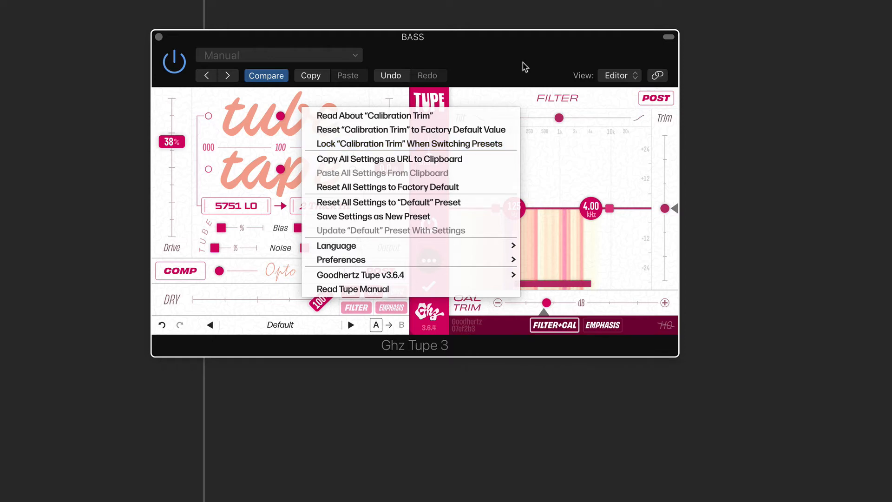
left_click(488, 144)
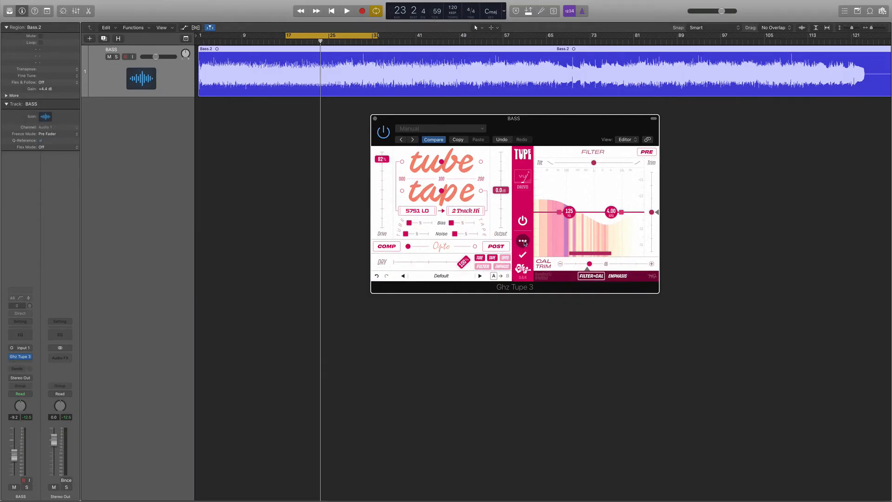
Toggle the extended controls' display and switch between the Filter+Cal and Emphasis views, ending on Emphasis.
left_click(524, 241)
left_click(523, 241)
left_click(620, 277)
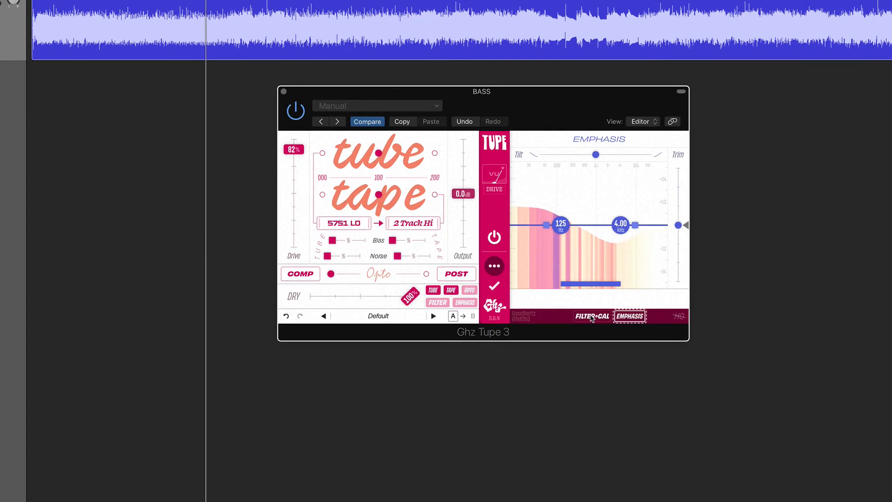
left_click(591, 317)
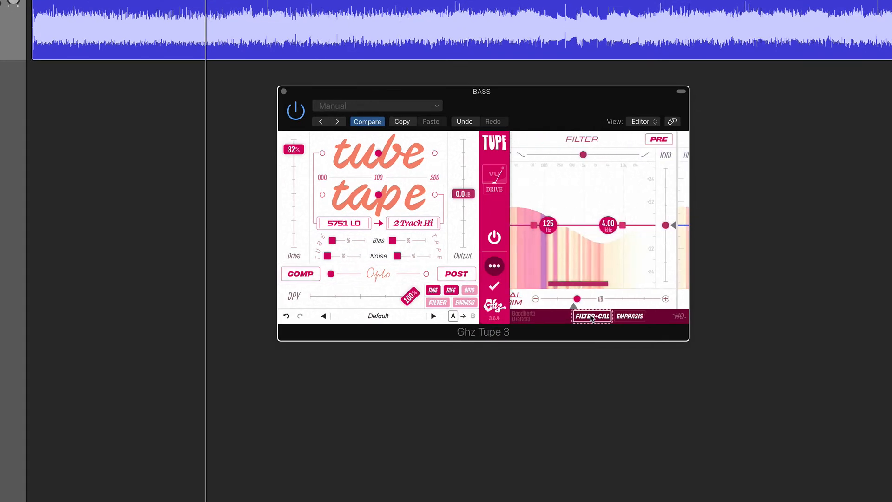
left_click(630, 318)
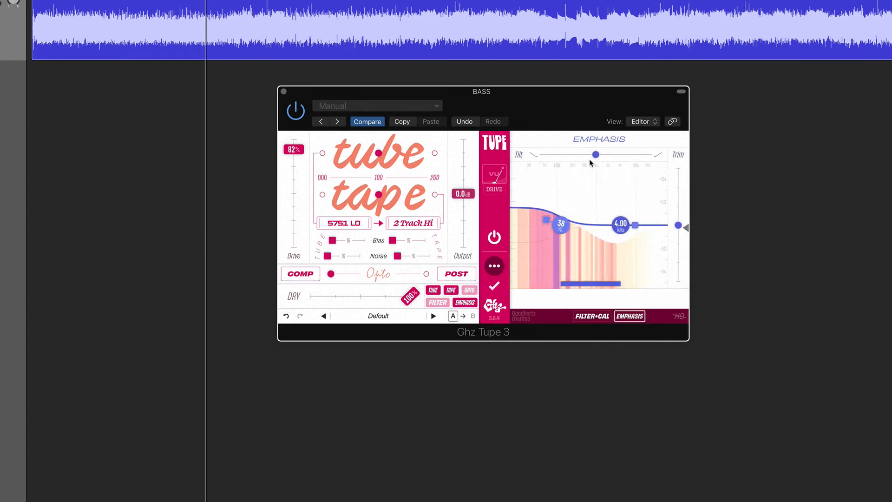
Try tilting the emphasis curve toward the lows and changing its 125 Hz low shelf, and reset both to flat.
left_click_drag(606, 156, 580, 157)
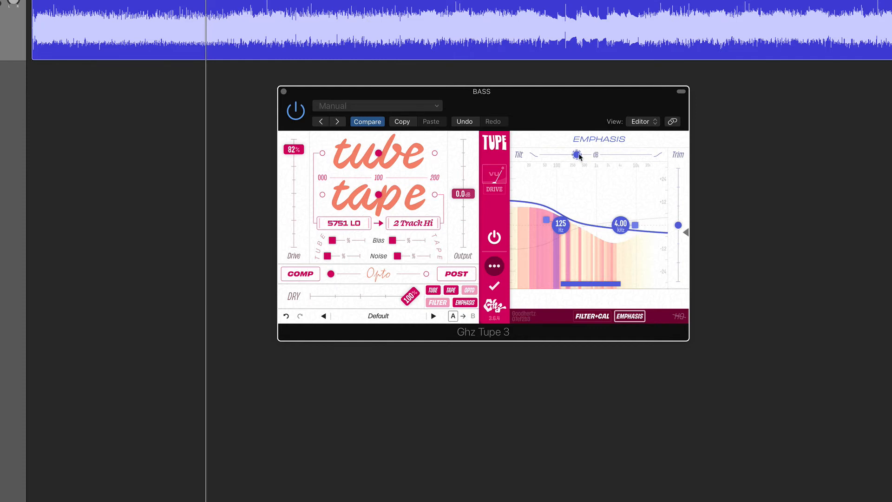
double_click(576, 154)
mouse_move(546, 221)
left_mouse_down()
mouse_move(549, 240)
mouse_move(547, 229)
left_mouse_up()
double_click(547, 229)
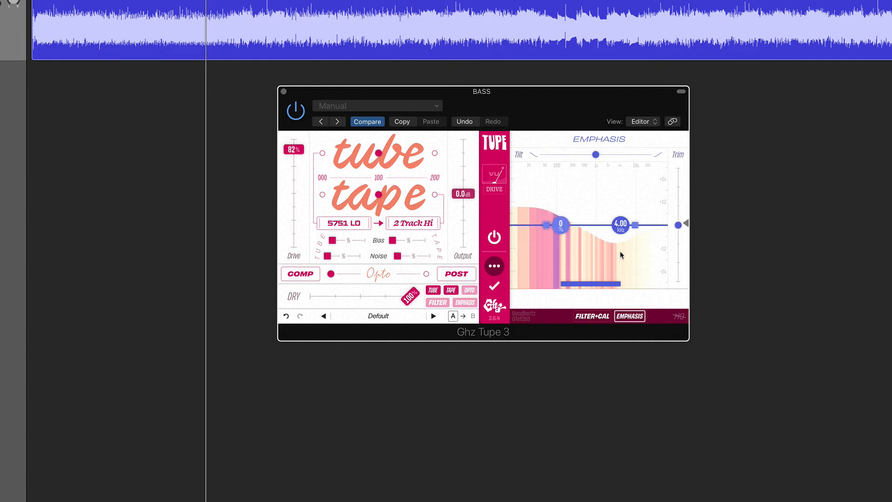
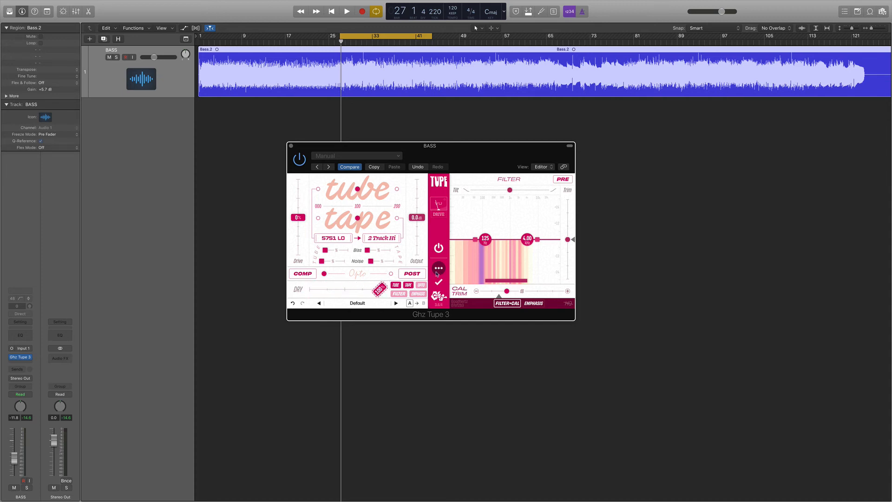
Try boosting the filter's 4.00 kHz high shelf and return the filter to flat.
left_click_drag(538, 241, 537, 221)
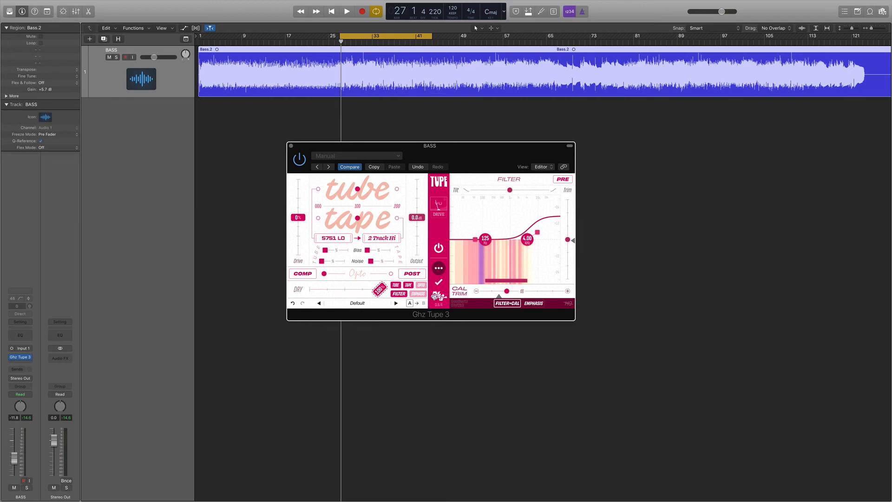
left_click(398, 294)
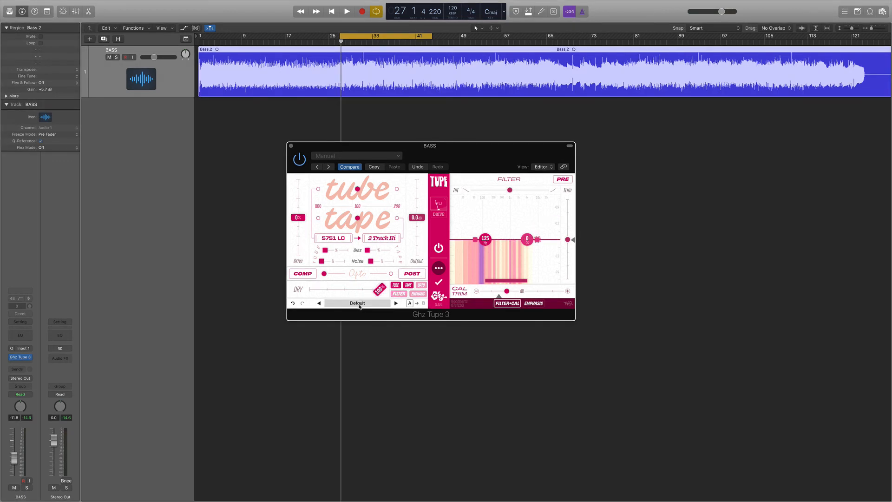
Look through the Guitar & Bass Amps presets and lock the calibration trim when switching presets.
left_click(358, 303)
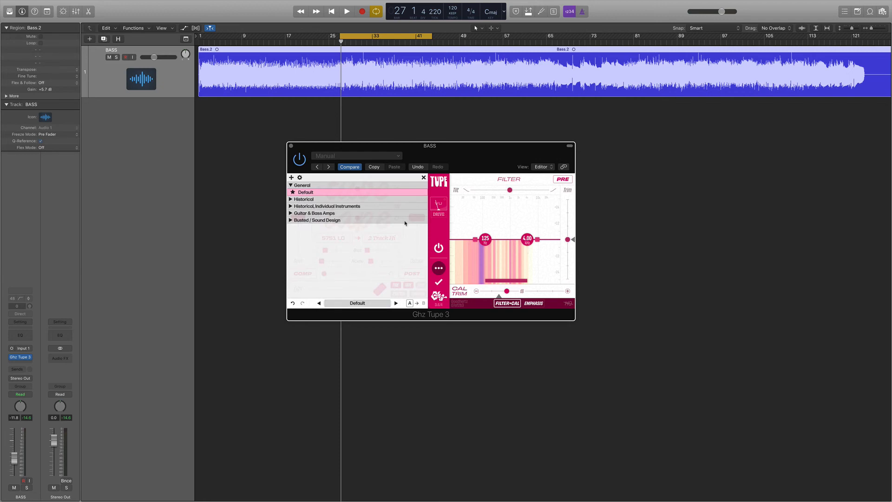
left_click(290, 213)
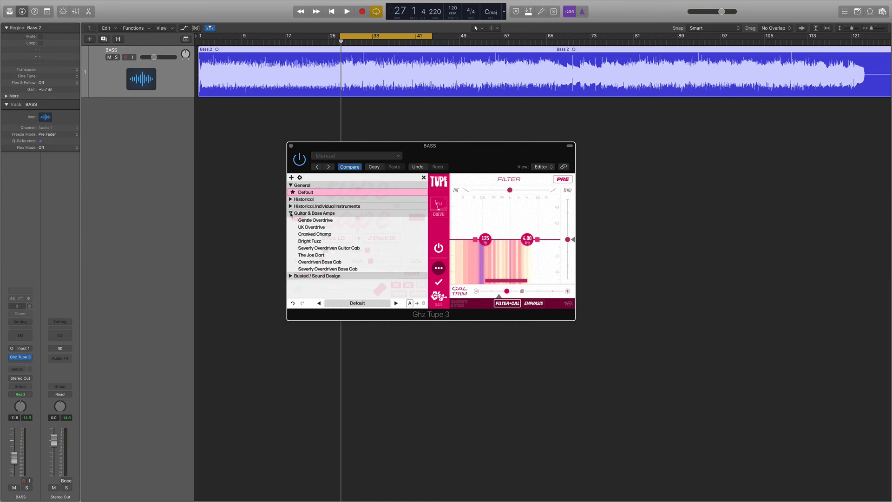
left_click(290, 214)
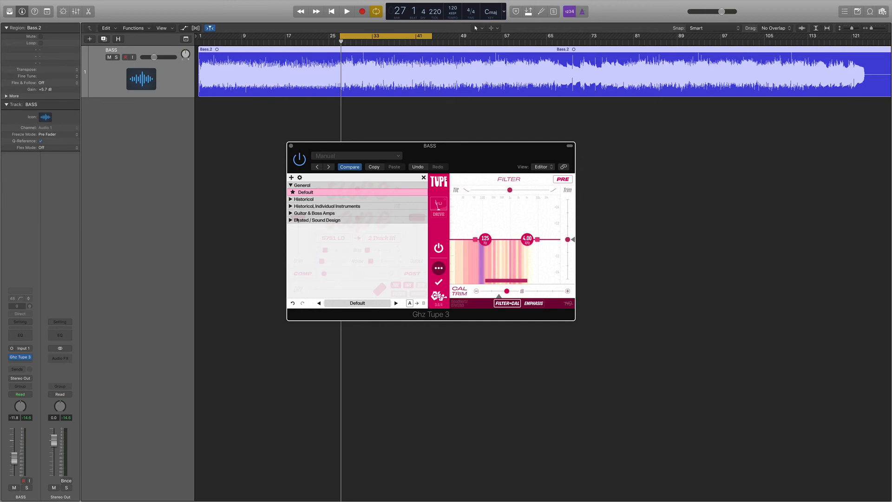
right_click(476, 296)
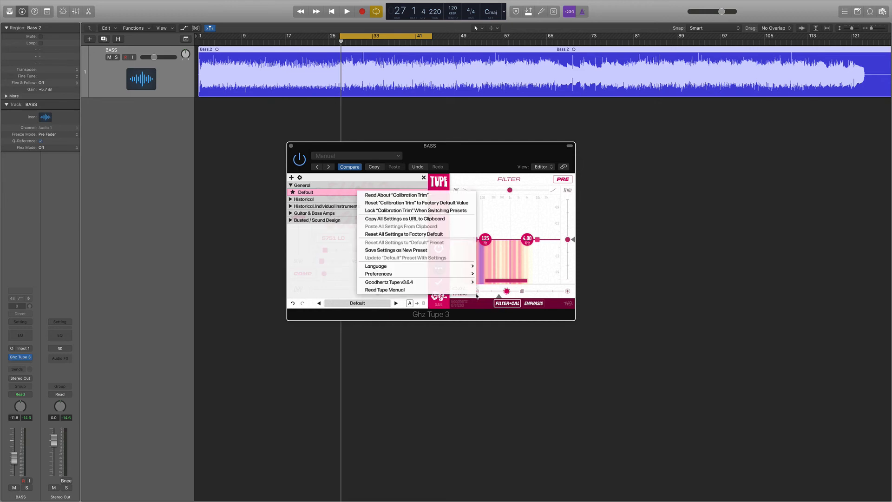
left_click(384, 211)
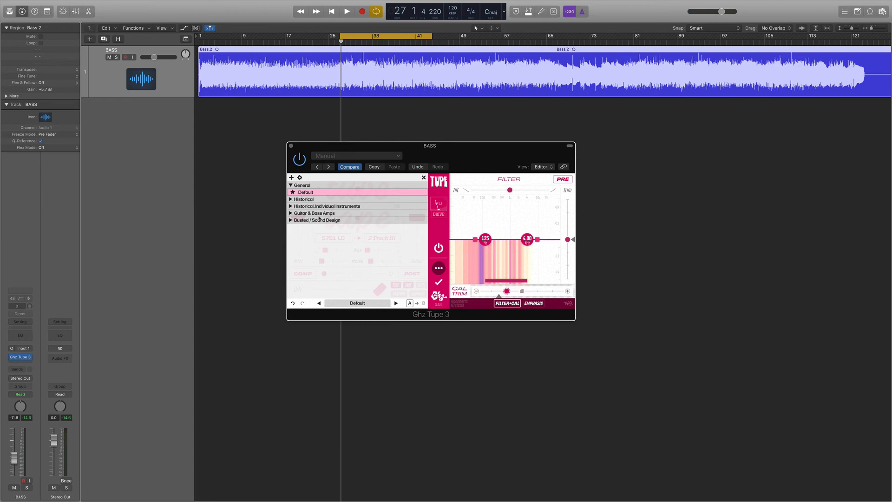
Load the Gentle Overdrive preset and play the bass, comparing it with the plug-in bypassed.
left_click(290, 214)
left_click(314, 221)
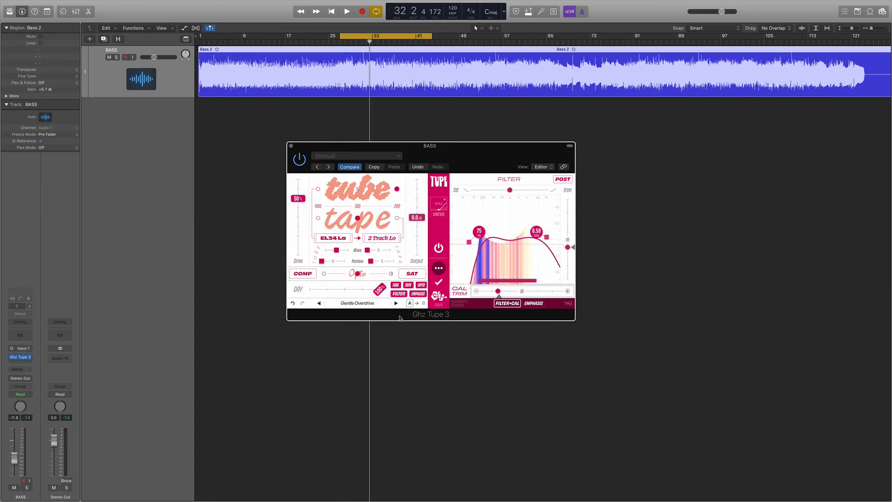
key("space")
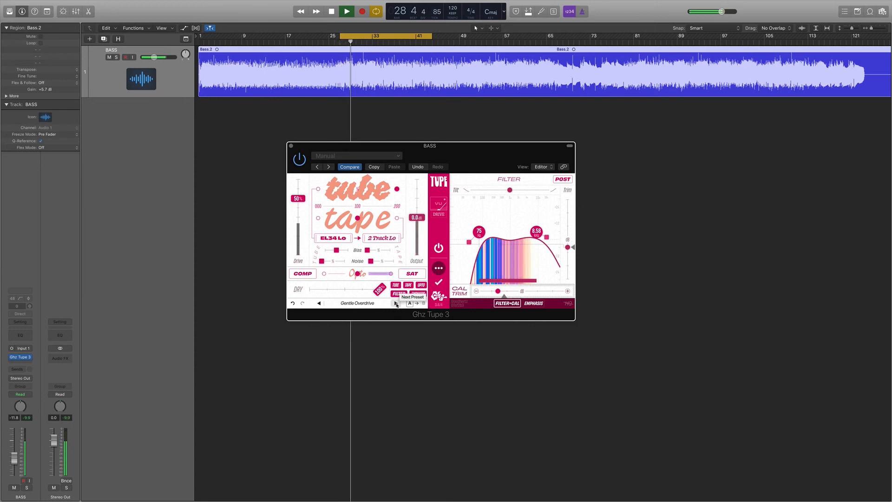
left_click(437, 248)
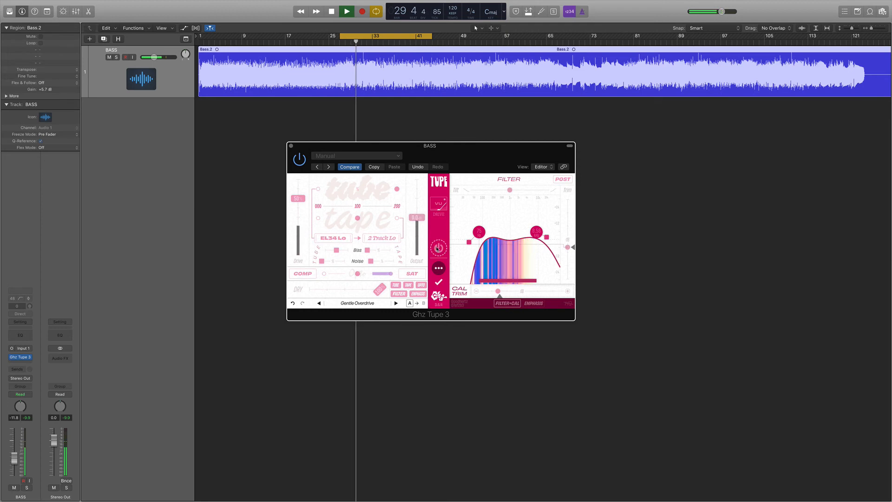
left_click(437, 248)
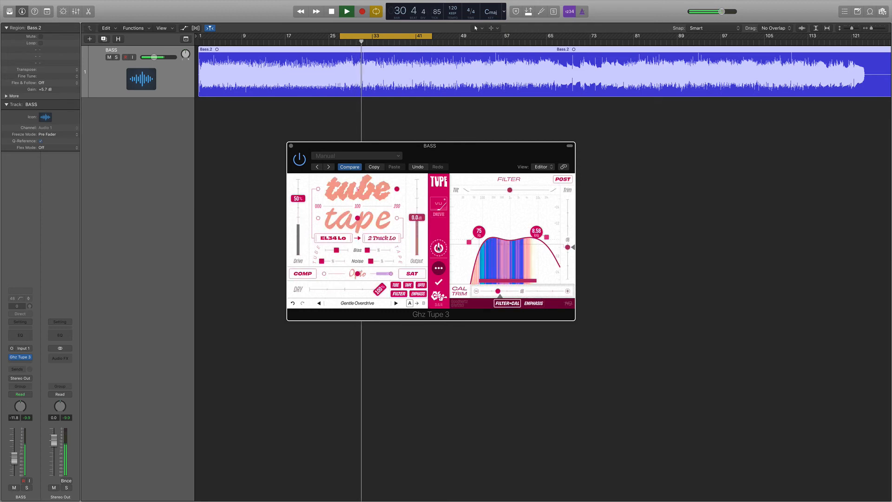
Load the UK Overdrive preset and restart playback of the bass.
left_click(396, 303)
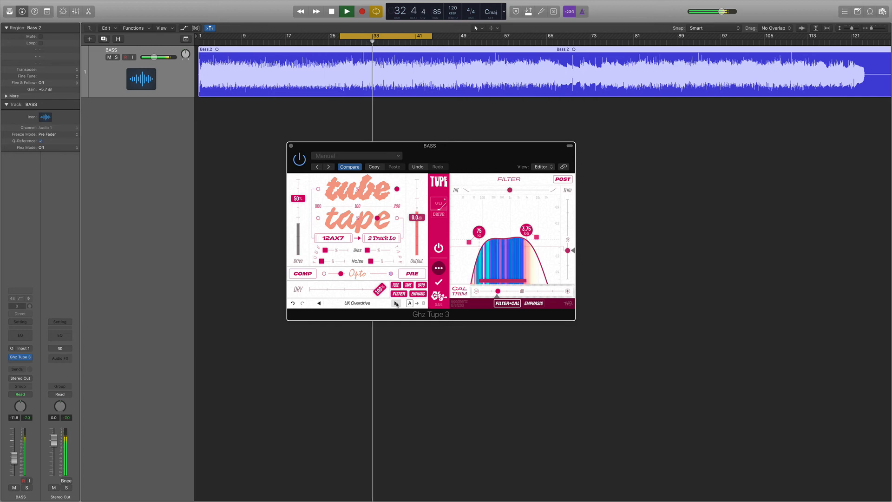
key("space")
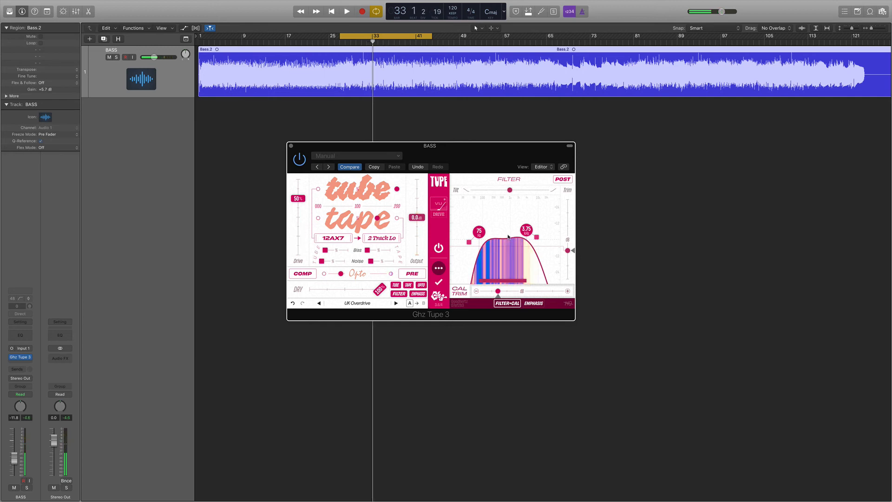
key("space")
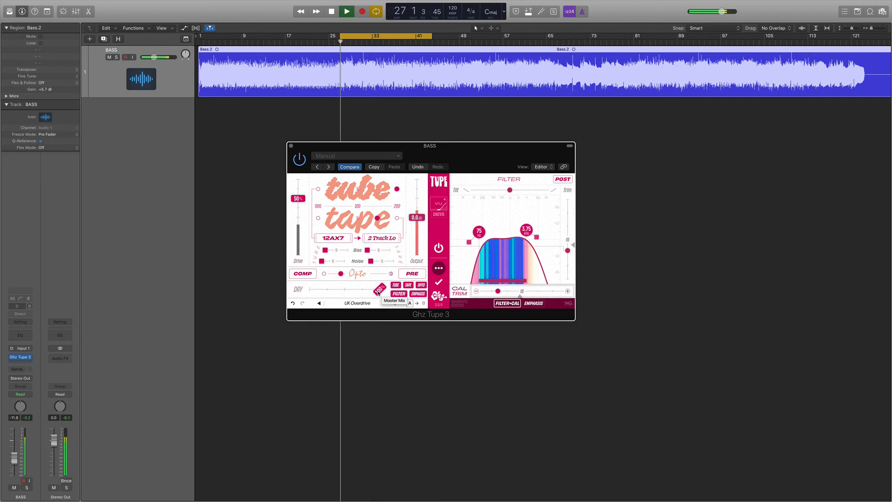
Lower the master mix to about half during playback, comparing the blend with the plug-in bypassed, and stop playback.
left_click_drag(380, 291, 347, 290)
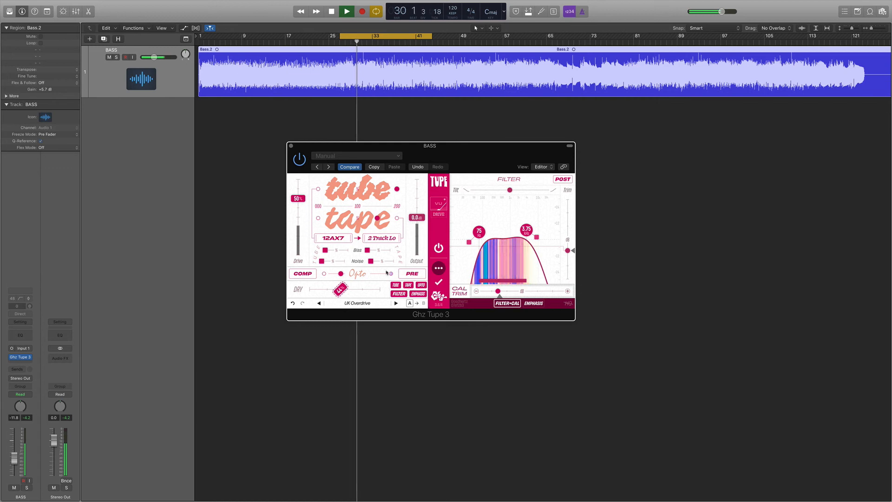
left_click(438, 248)
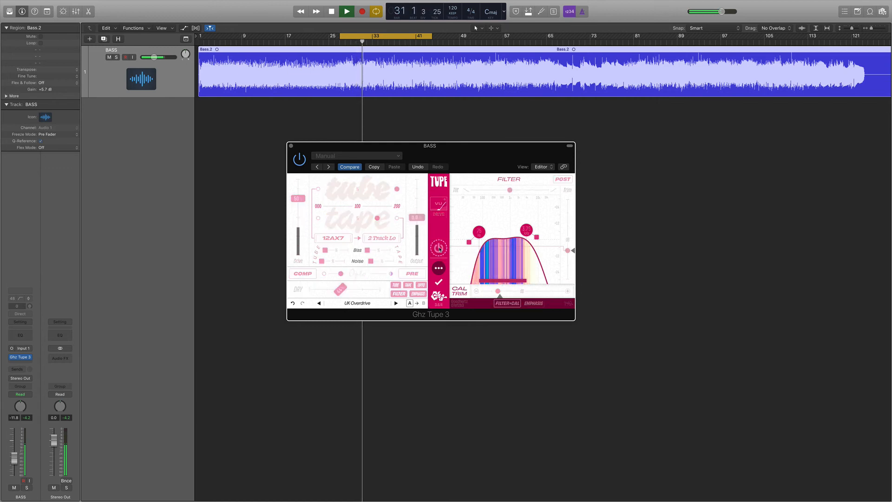
left_click(438, 248)
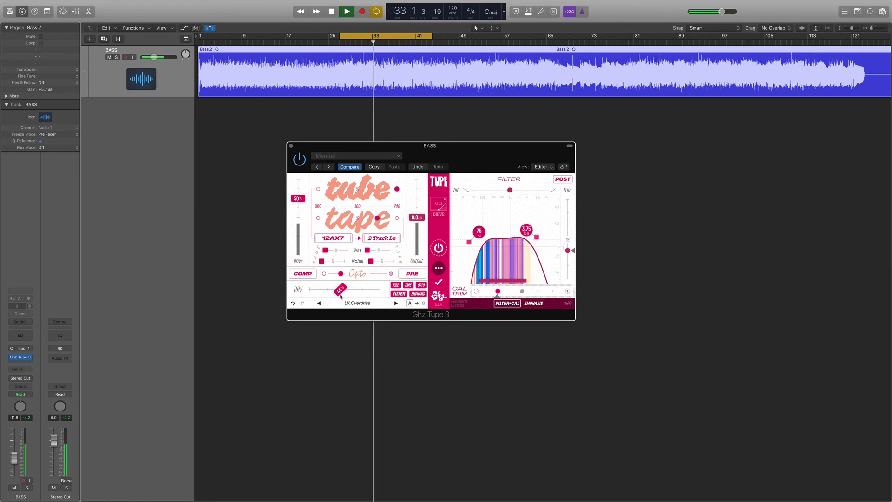
left_click_drag(341, 290, 350, 291)
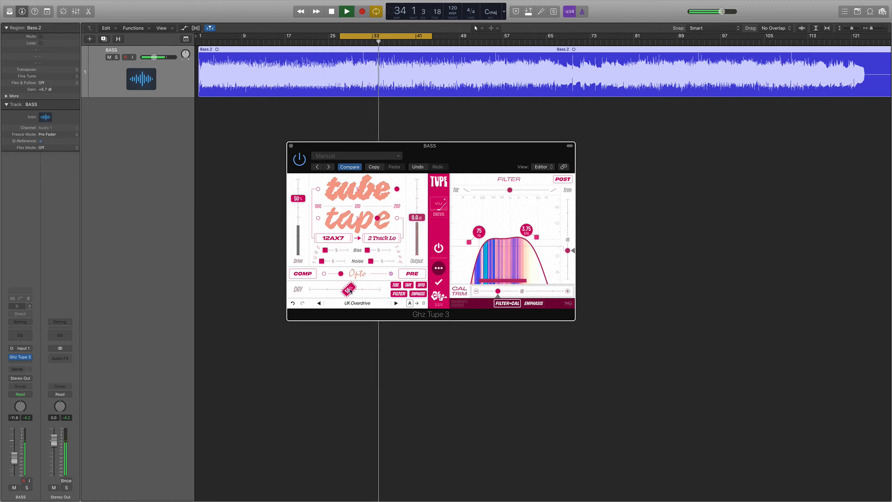
key("space")
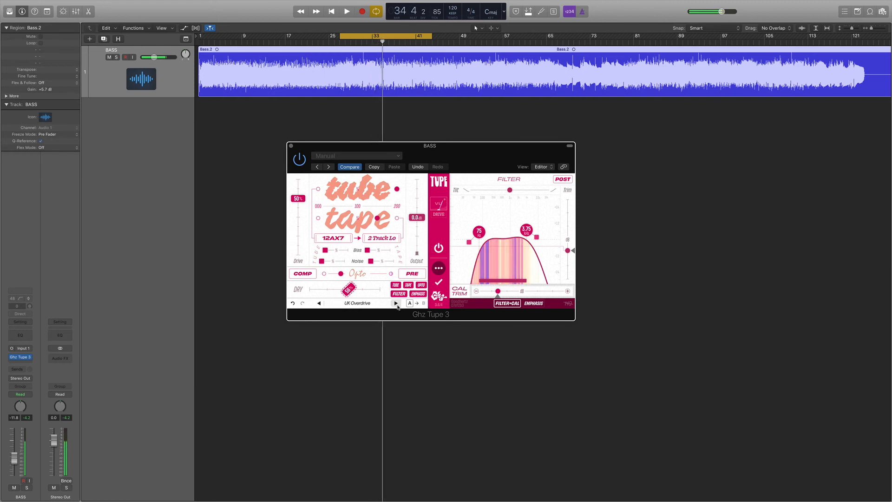
Load the Cranked Chomp preset, play the bass, lower the master mix to about 57% and raise the filter trim slightly.
left_click(395, 303)
key("space")
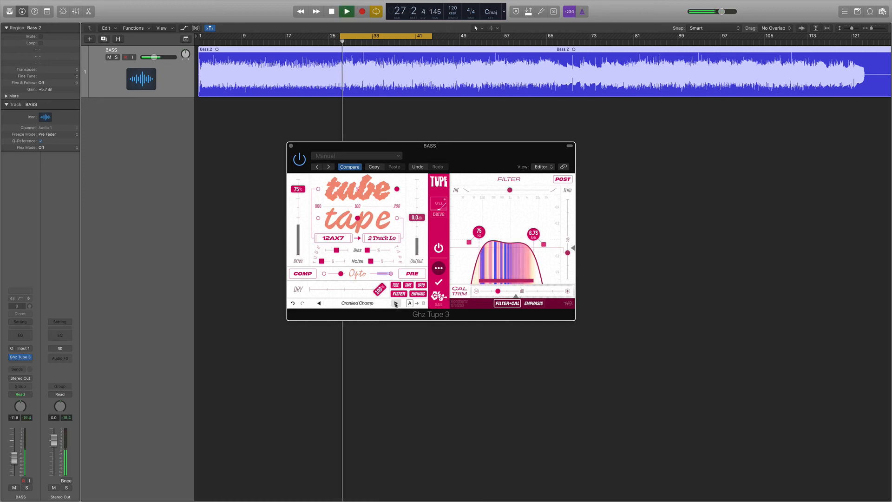
key("space")
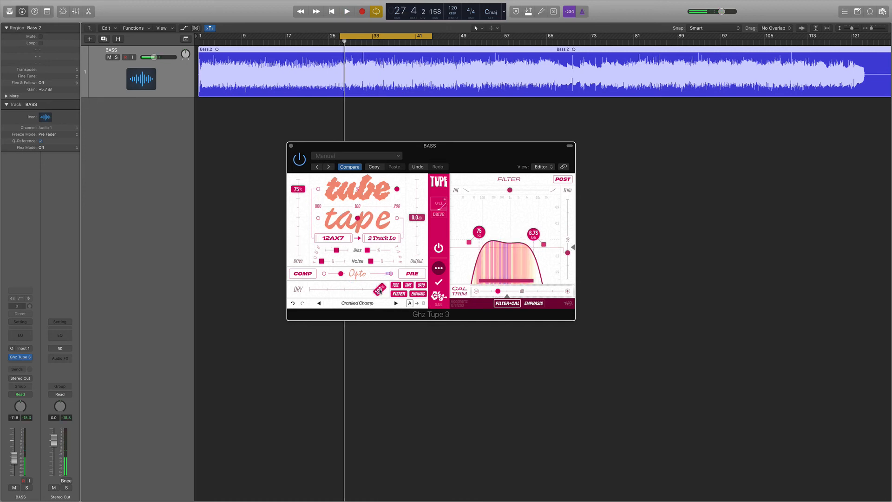
key("space")
left_click_drag(379, 290, 349, 290)
left_click_drag(569, 252, 570, 248)
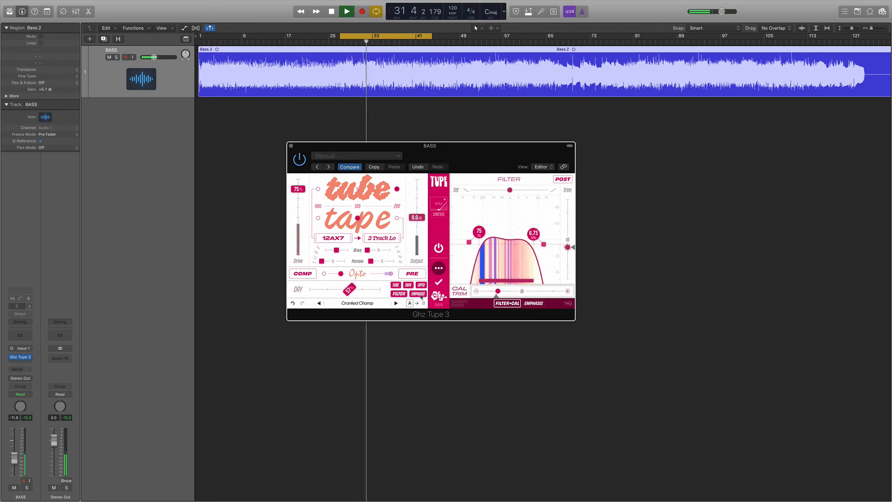
Compare the bass with the plug-in bypassed, lower the filter's low cutoff to about 23 Hz, and stop playback.
left_click(439, 249)
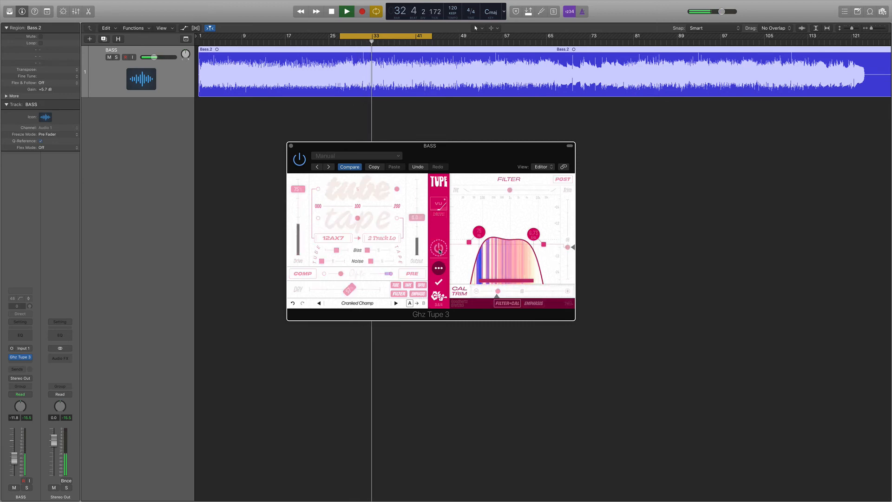
left_click(439, 249)
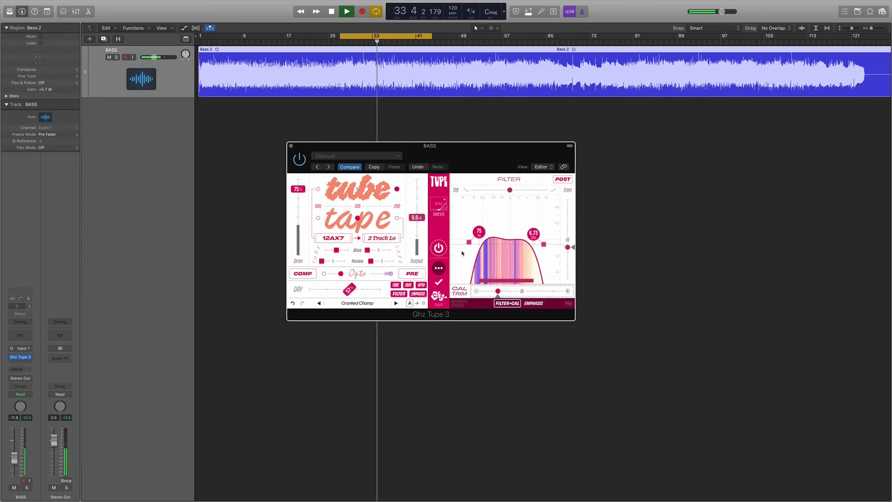
left_click_drag(479, 234, 465, 235)
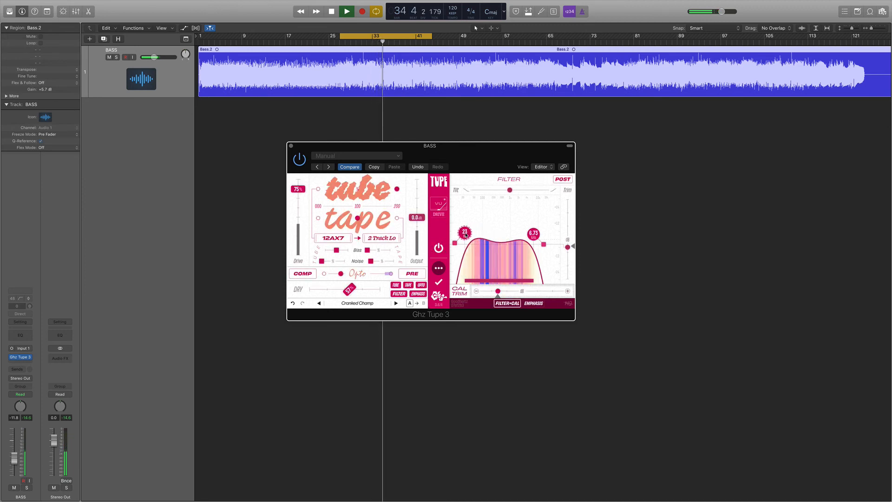
key("space")
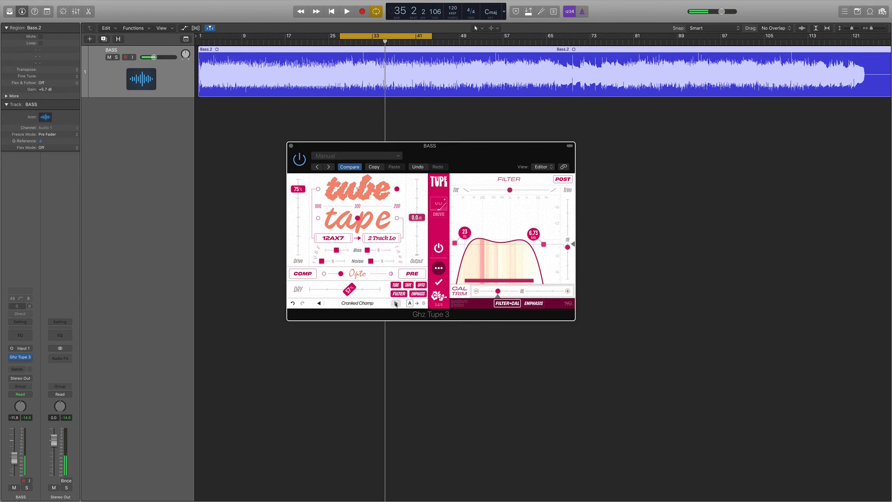
Load the Bright Fuzz preset, play the bass and lower the master mix to about half.
left_click(396, 303)
key("space")
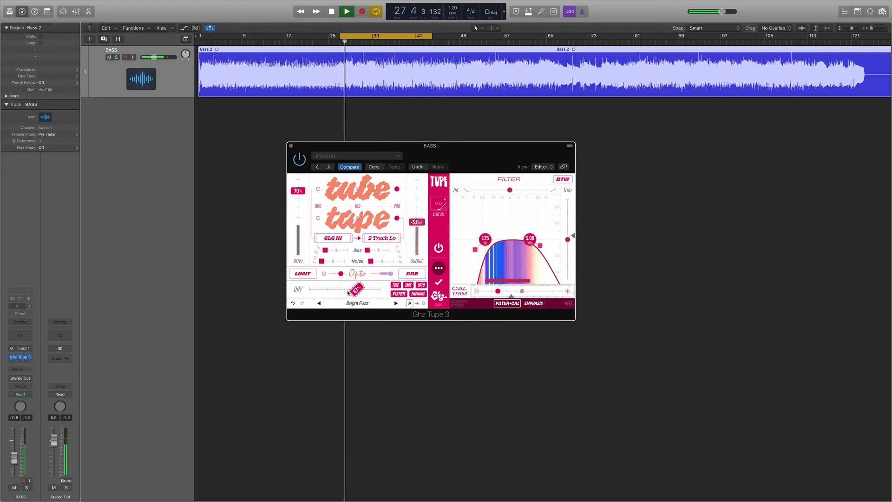
left_click_drag(348, 292, 344, 290)
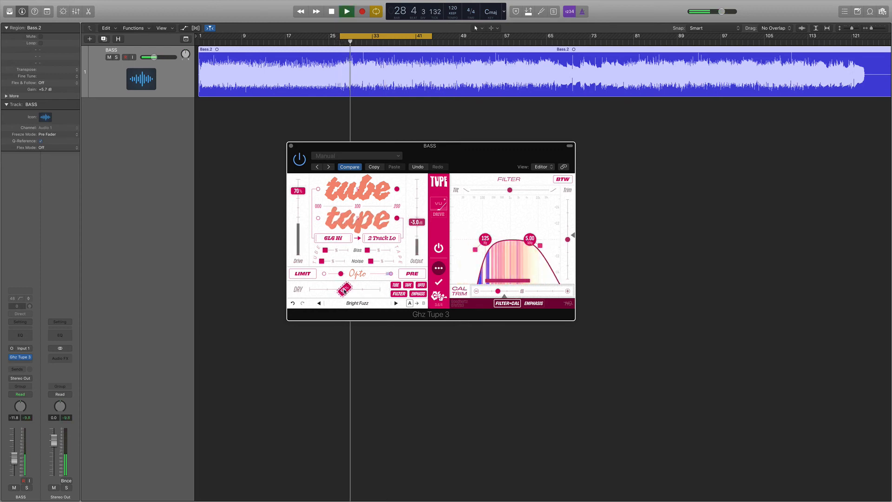
Load the Severly Overdriven Guitar Cab preset, lower the master mix to about half, and stop playback.
left_click(396, 303)
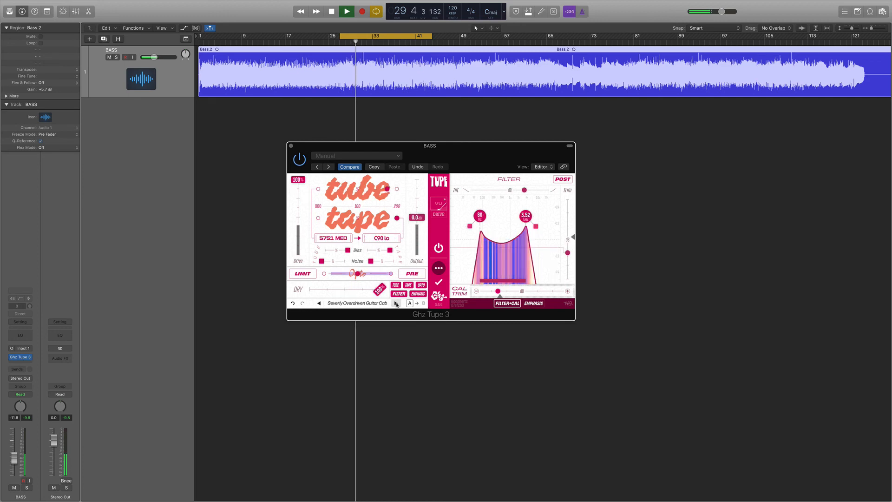
left_click_drag(379, 289, 344, 290)
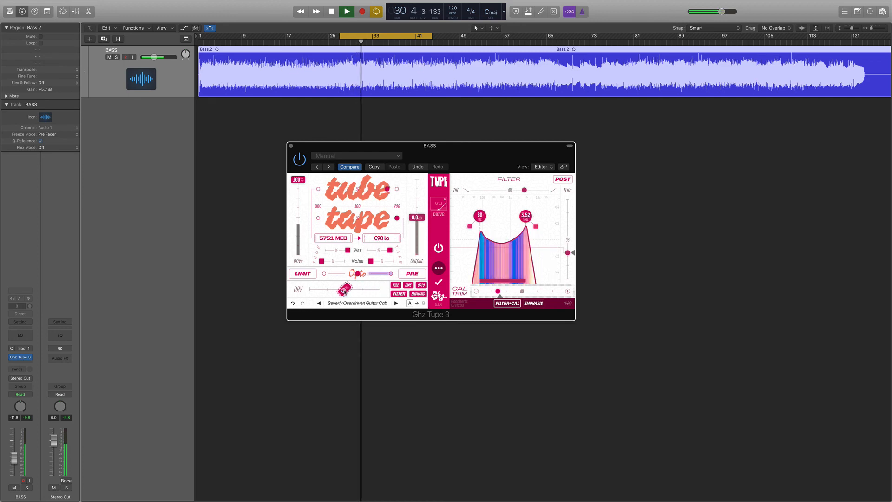
key("space")
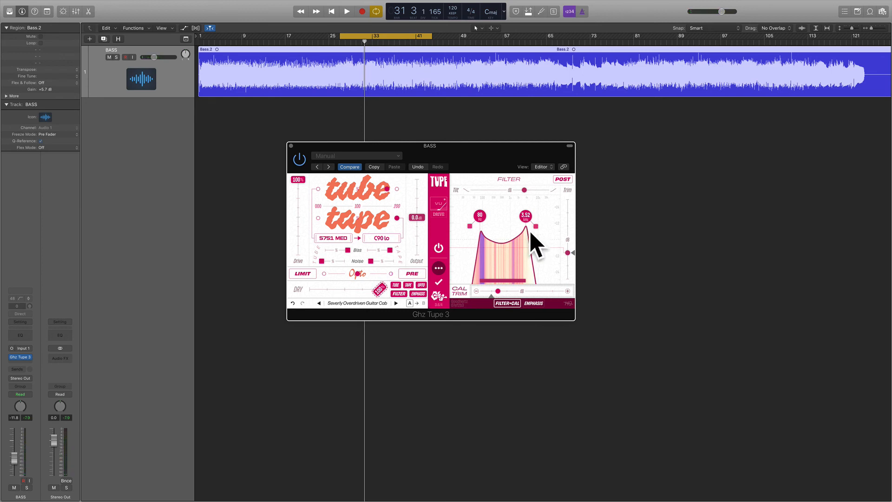
Restart the bass, lower the master mix to roughly a third, and compare the blend with the plug-in bypassed.
key("space")
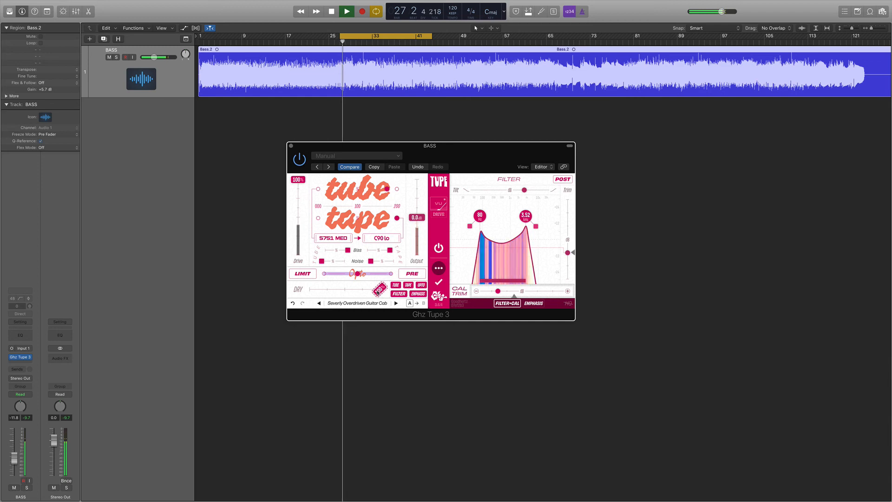
left_click_drag(379, 290, 332, 290)
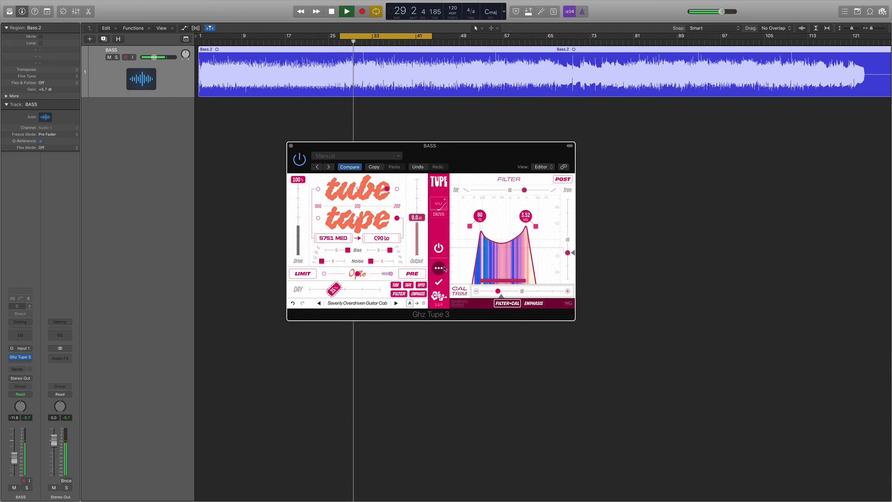
left_click(439, 248)
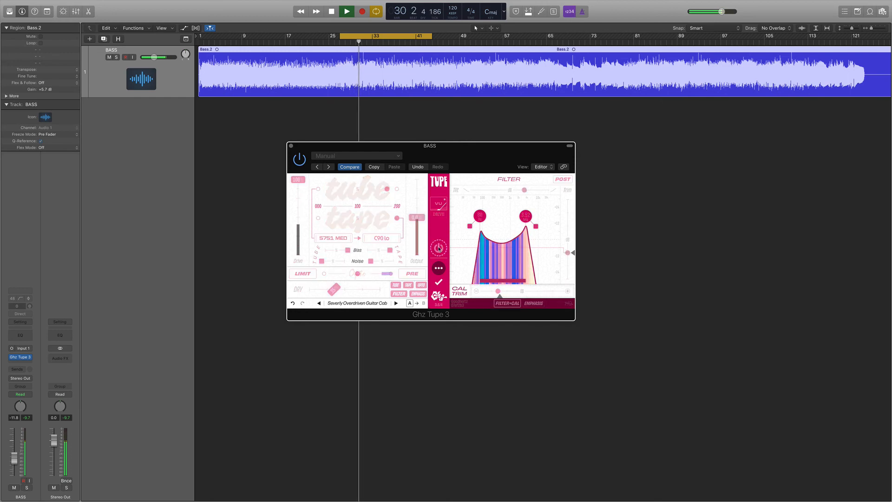
left_click(439, 249)
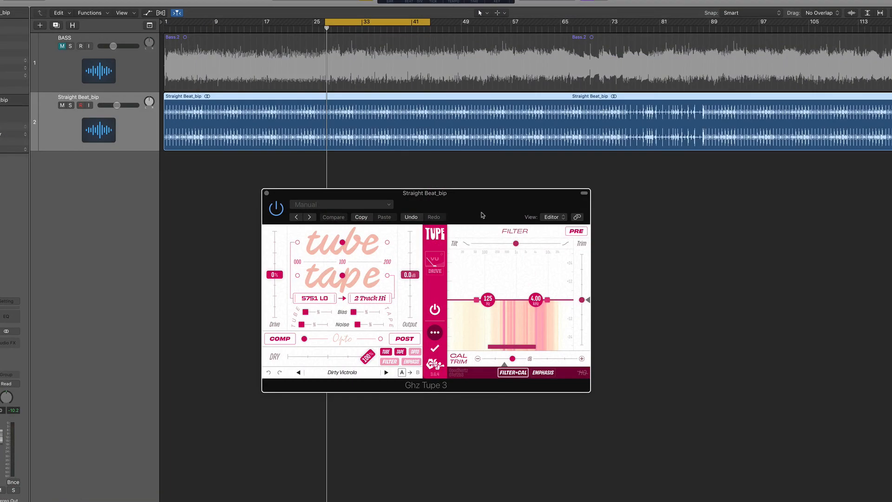
Play the Straight Beat track, raise the drive to 100% and lower the output to -2.5 dB.
key("space")
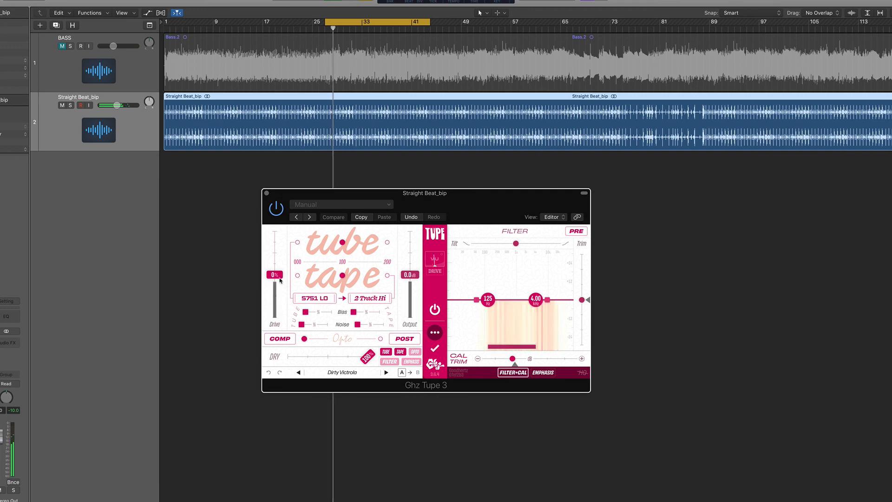
left_click_drag(275, 275, 274, 231)
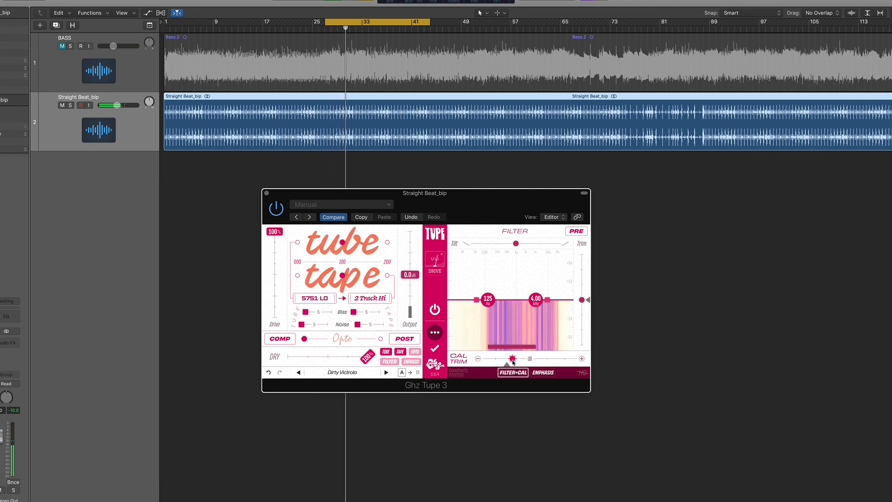
left_click_drag(412, 276, 412, 280)
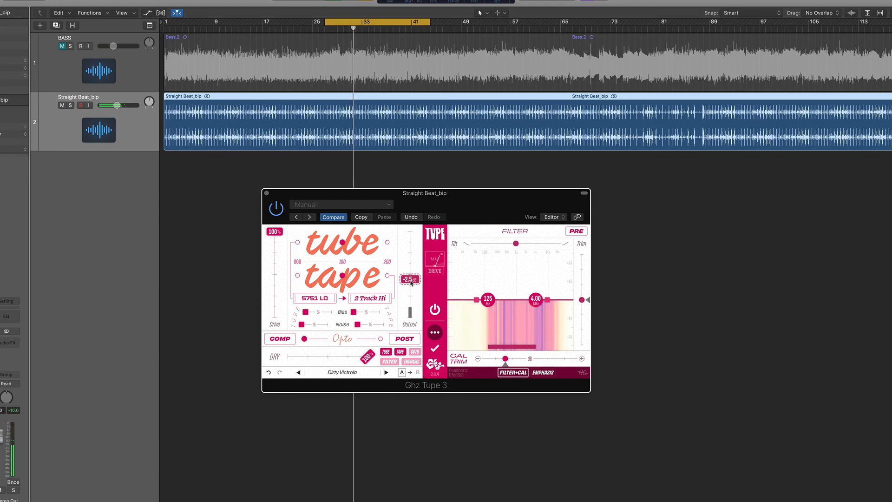
Set the tube to EL34 Lo with its amount at 200, and the tape to C90 Lo at about 150.
left_click(320, 298)
left_click(327, 374)
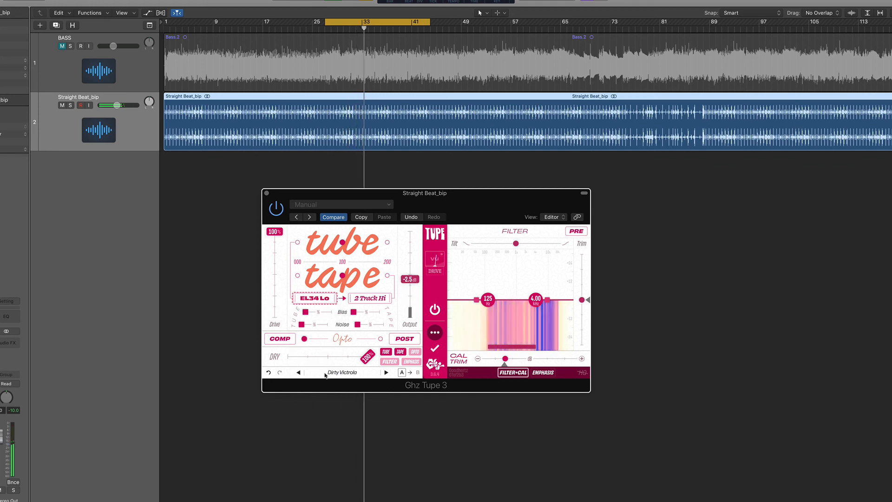
left_click_drag(343, 243, 403, 245)
left_click_drag(343, 275, 367, 276)
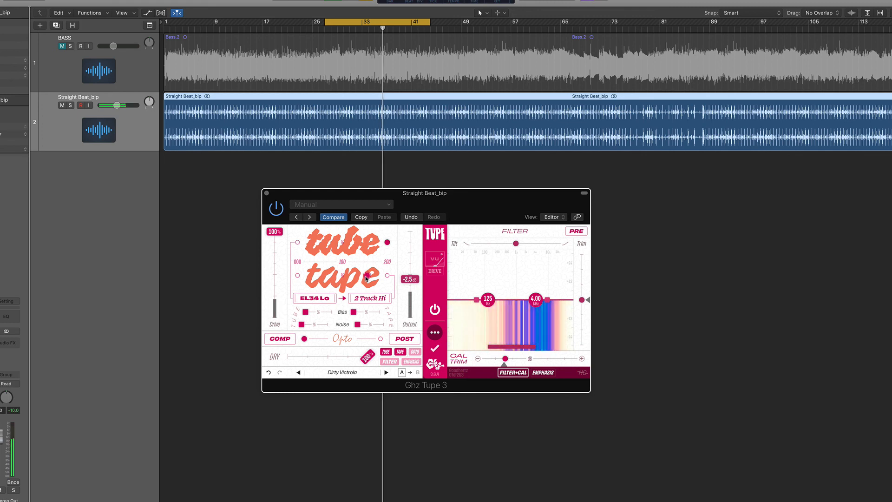
left_click(370, 298)
left_click(368, 343)
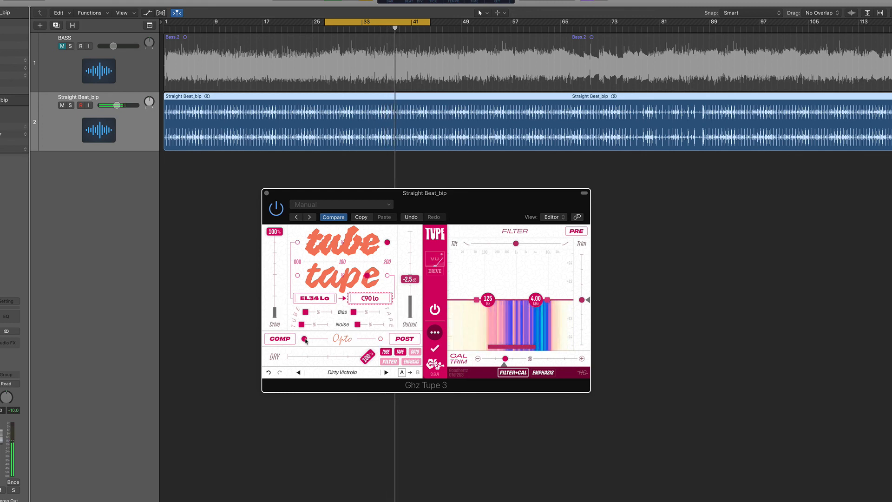
Turn the Opto amount up fully, switch it to Limit mode, and lower the output to -5.0 dB.
left_click_drag(368, 339, 382, 338)
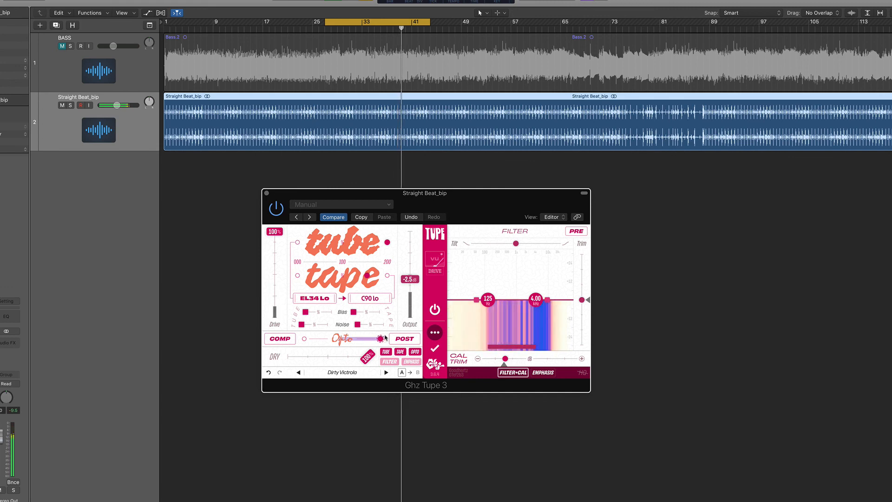
left_click_drag(410, 279, 413, 284)
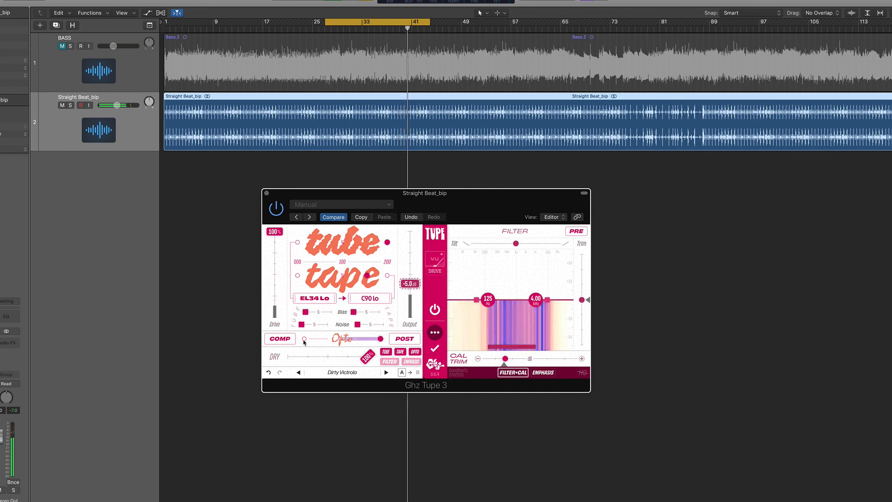
left_click(287, 339)
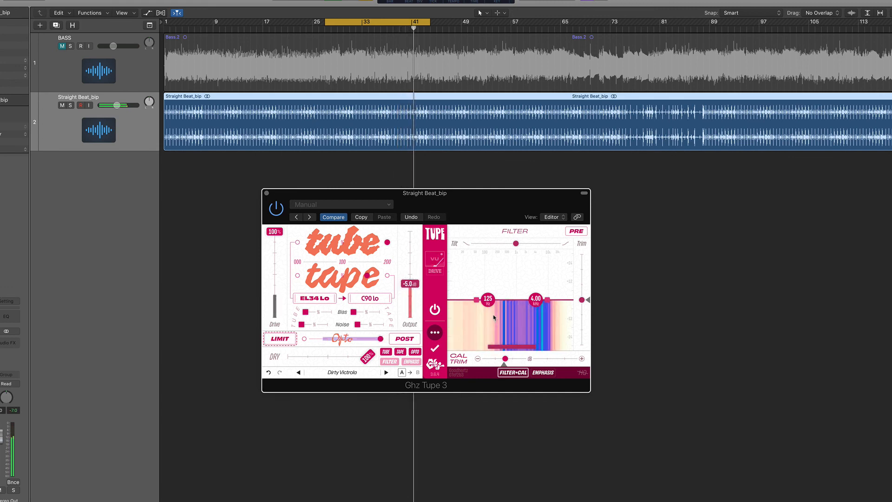
Lower the filter's high cutoff to about 3.14 kHz and compare the beat with the plug-in bypassed.
mouse_move(547, 301)
left_mouse_down()
mouse_move(549, 307)
mouse_move(520, 305)
mouse_move(535, 297)
left_mouse_up()
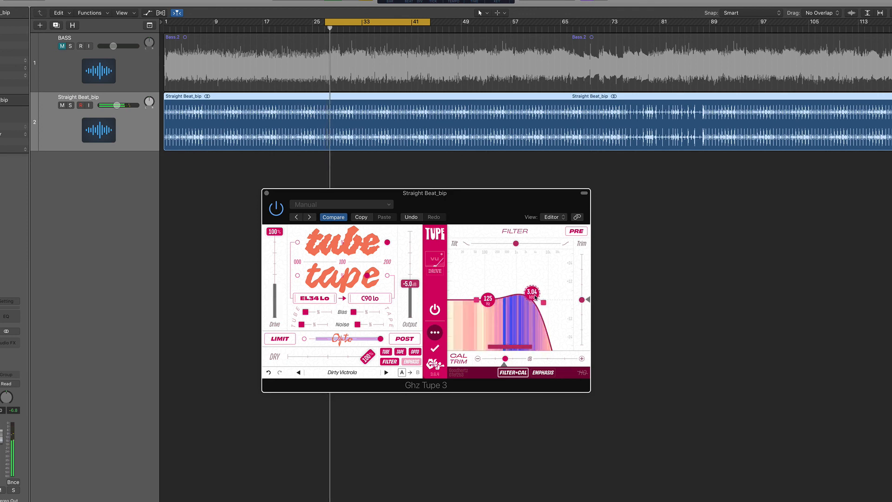
left_click(435, 310)
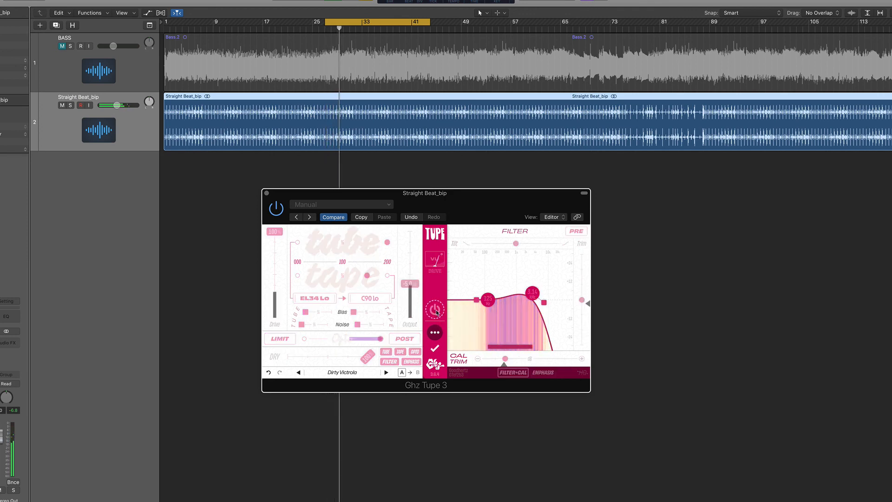
left_click(436, 311)
Lower the master mix to about 84% and compare the blended beat with the plug-in bypassed.
left_click_drag(367, 358, 347, 360)
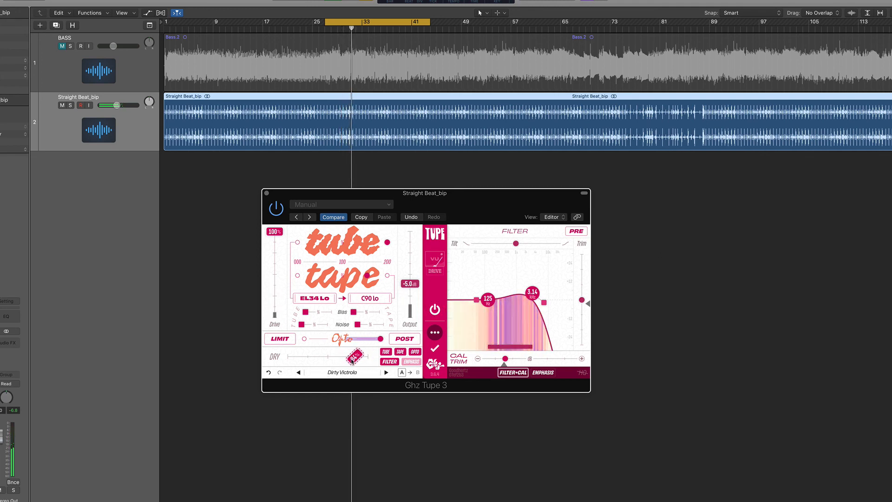
left_click(435, 310)
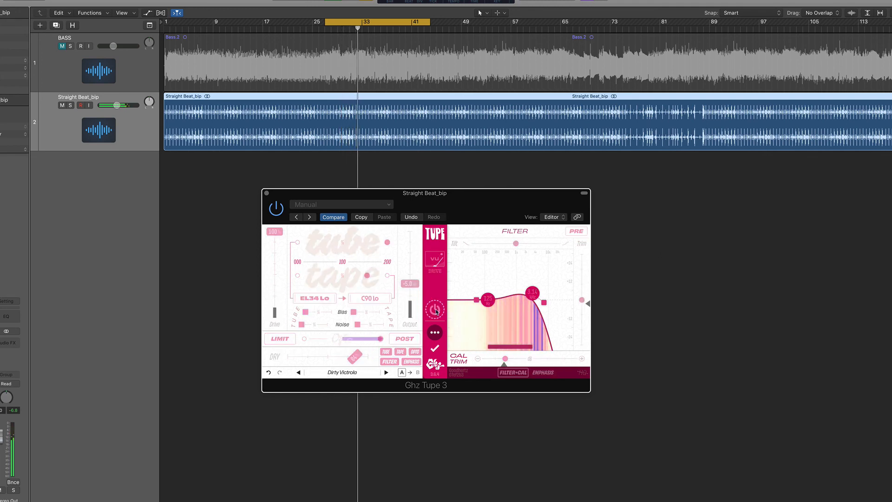
left_click(436, 311)
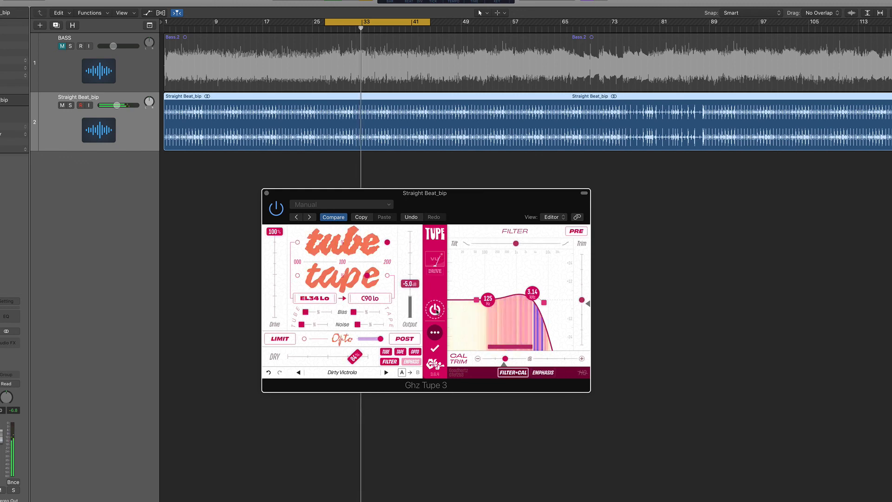
Dip the emphasis curve's low band at about 252 Hz, comparing the beat with the filter and emphasis sections switched off.
left_click(543, 372)
mouse_move(485, 303)
left_mouse_down()
mouse_move(506, 282)
mouse_move(484, 293)
mouse_move(504, 295)
mouse_move(498, 285)
mouse_move(489, 299)
mouse_move(496, 316)
left_mouse_up()
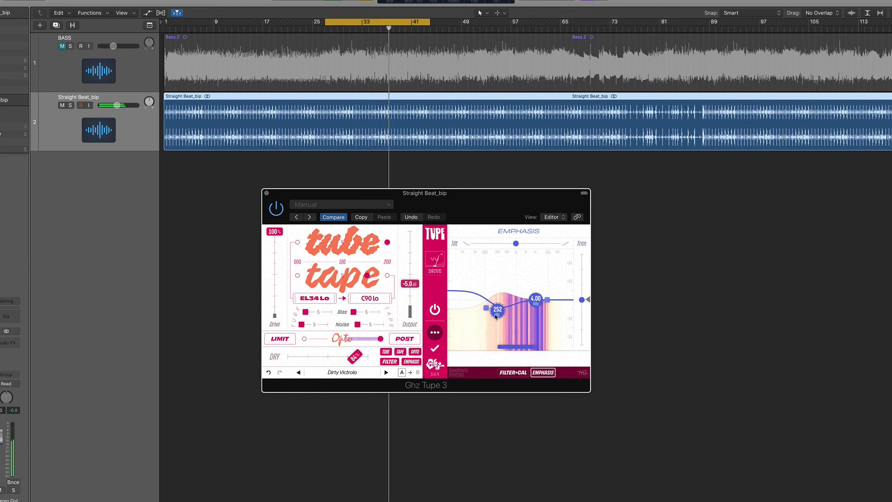
left_click(385, 365)
left_click(385, 365)
left_click(413, 363)
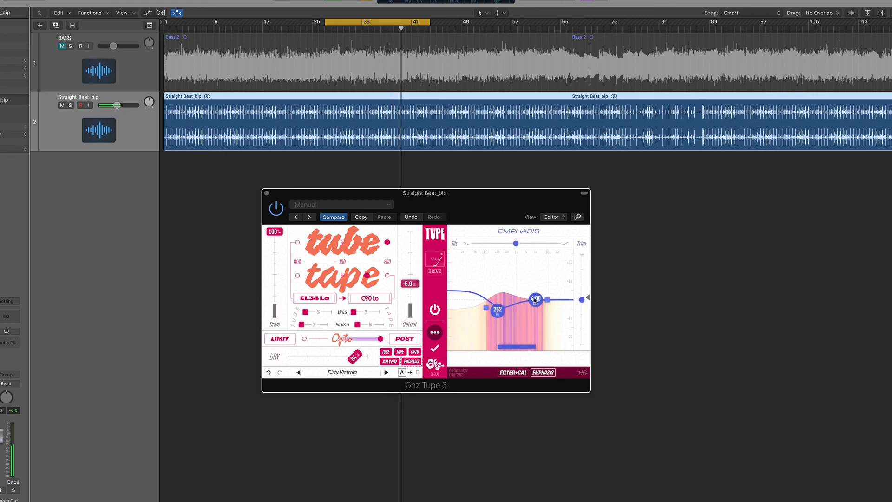
Dip the emphasis curve's high band at about 2.71 kHz and compare the beat with the emphasis section switched off.
left_click_drag(536, 299, 521, 325)
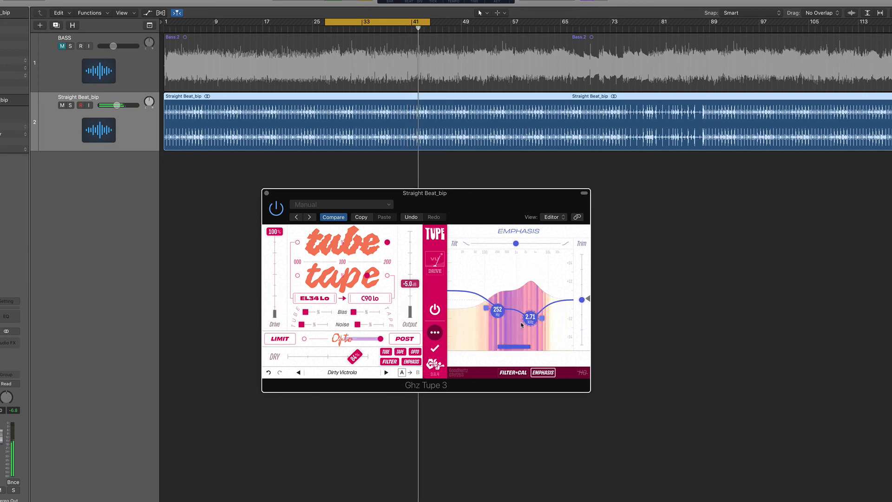
left_click(413, 362)
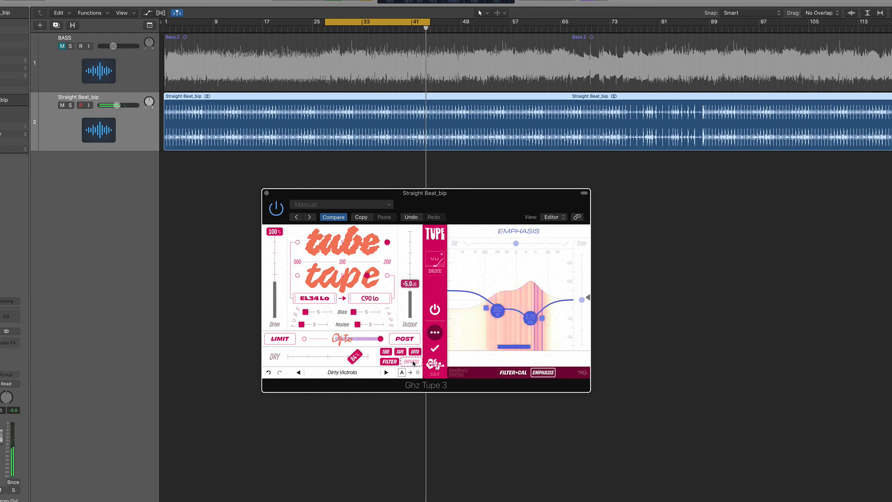
left_click(412, 362)
Lower the filter's high cutoff to about 1.99 kHz with a stronger resonance, and compare the beat with the plug-in bypassed.
left_click(513, 372)
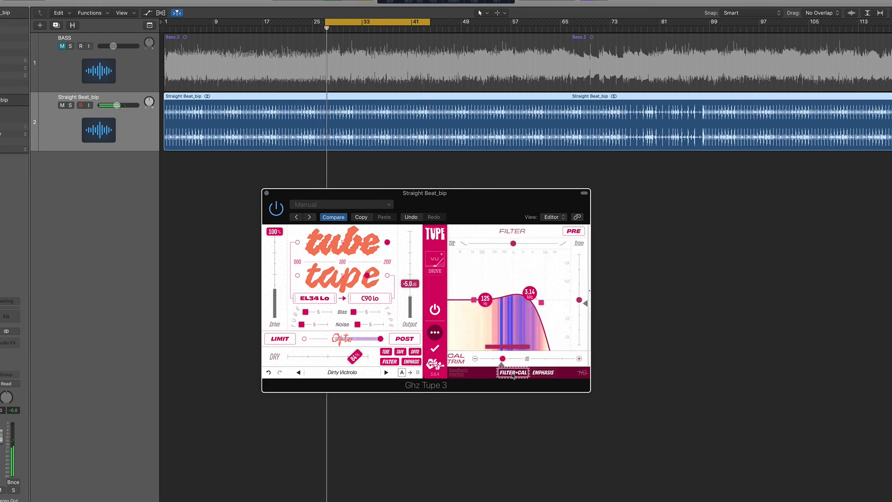
left_click_drag(527, 292, 528, 288)
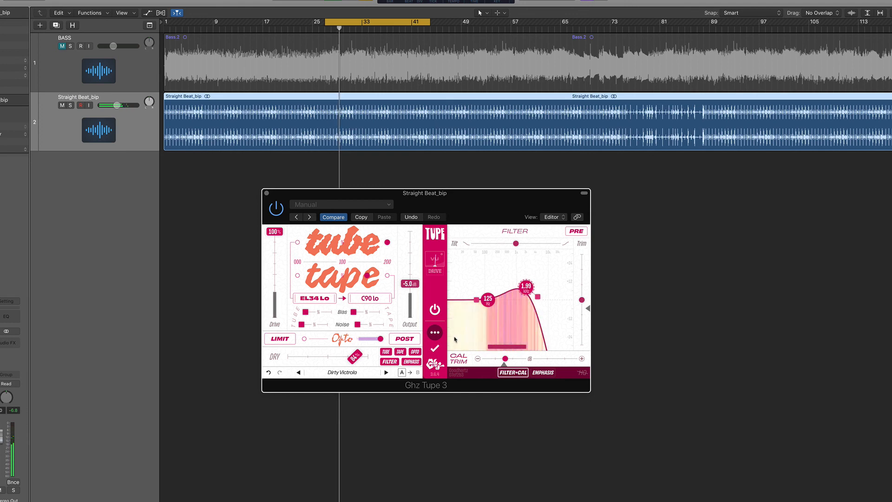
left_click(435, 309)
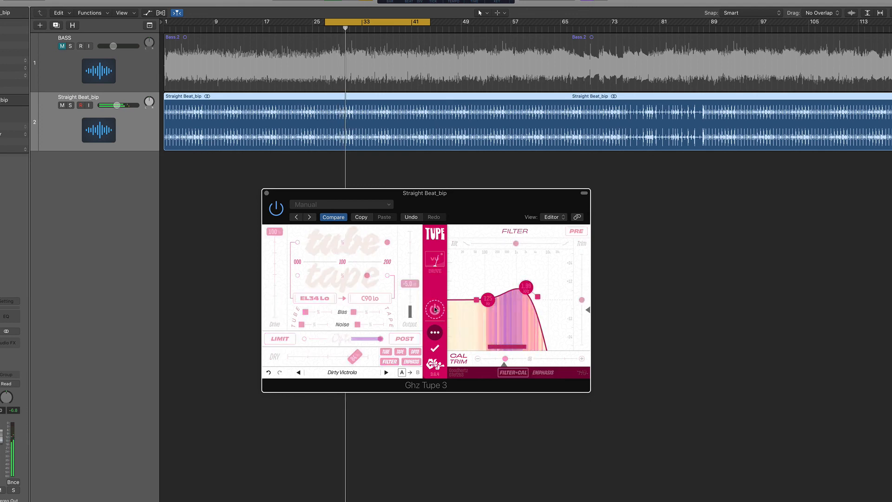
left_click(435, 309)
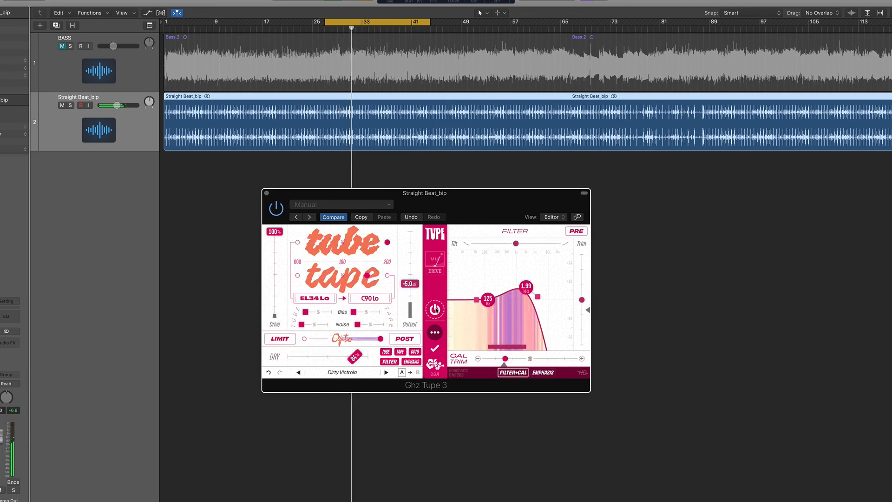